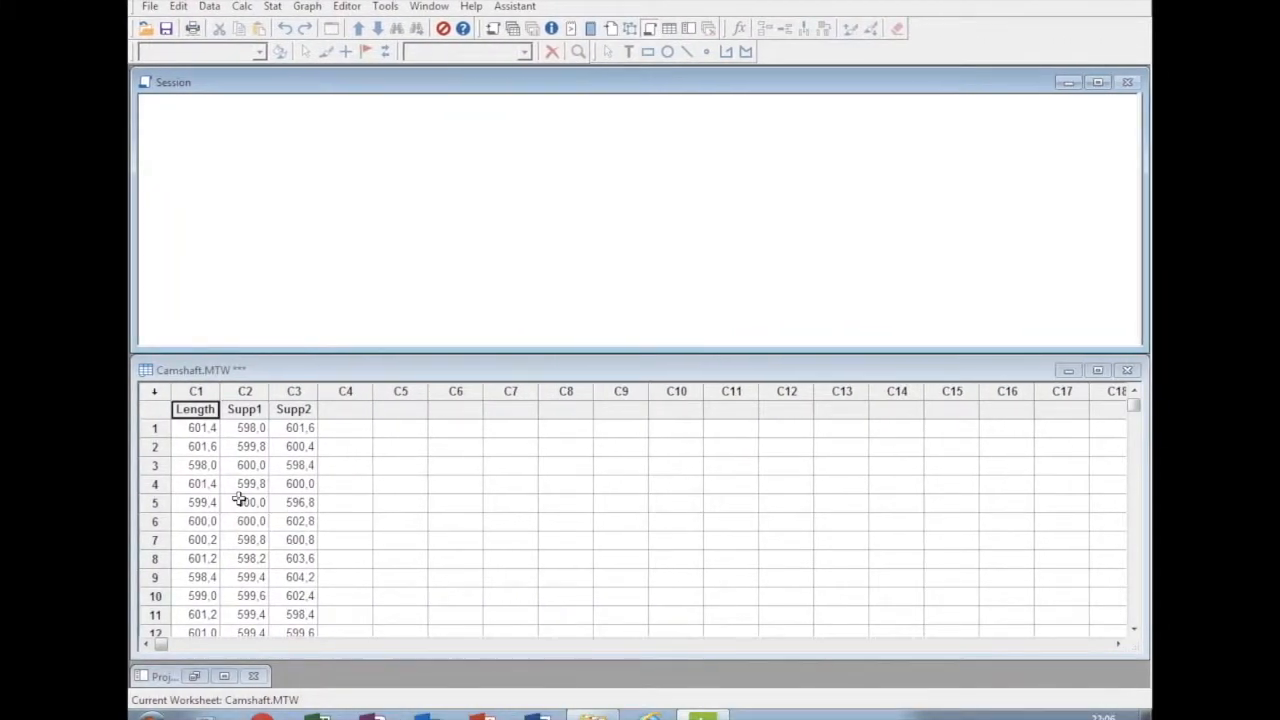
Look through the camshaft data down to row 100, and highlight consecutive subgroups of five Length values starting from row 1.
scroll(240, 499, down, 20)
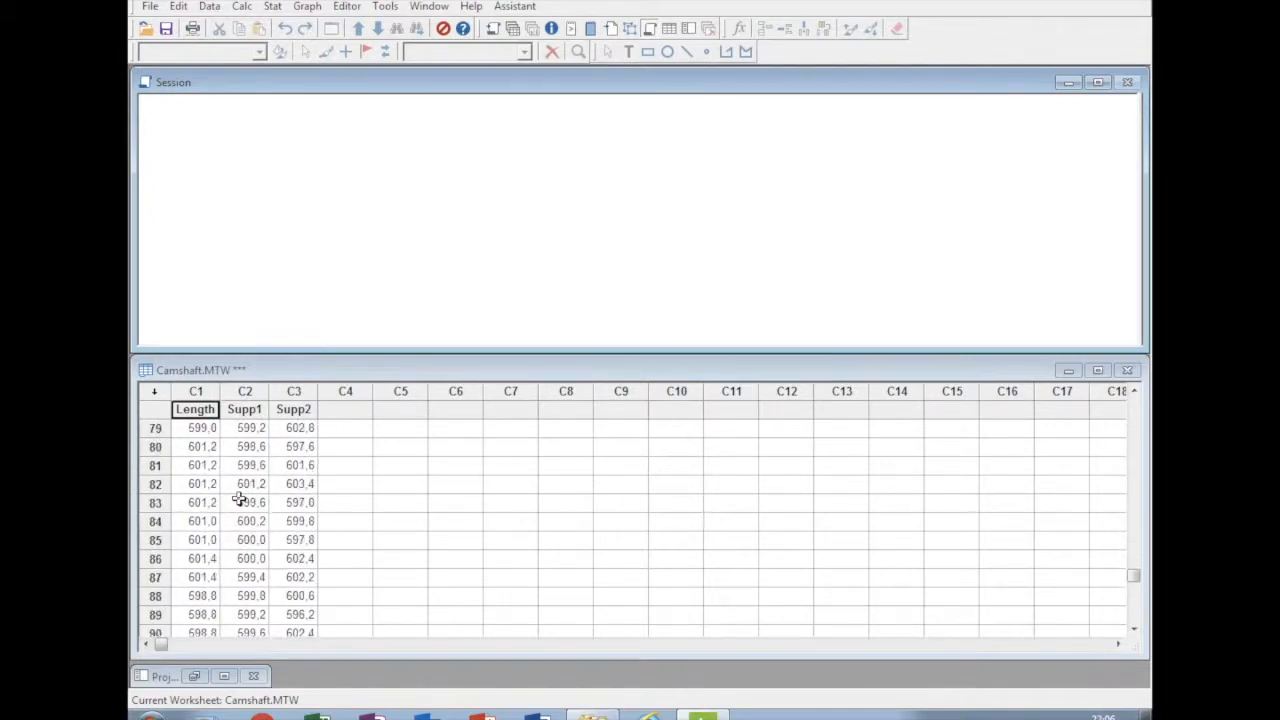
scroll(240, 499, down, 6)
click(195, 484)
drag(195, 484, 306, 484)
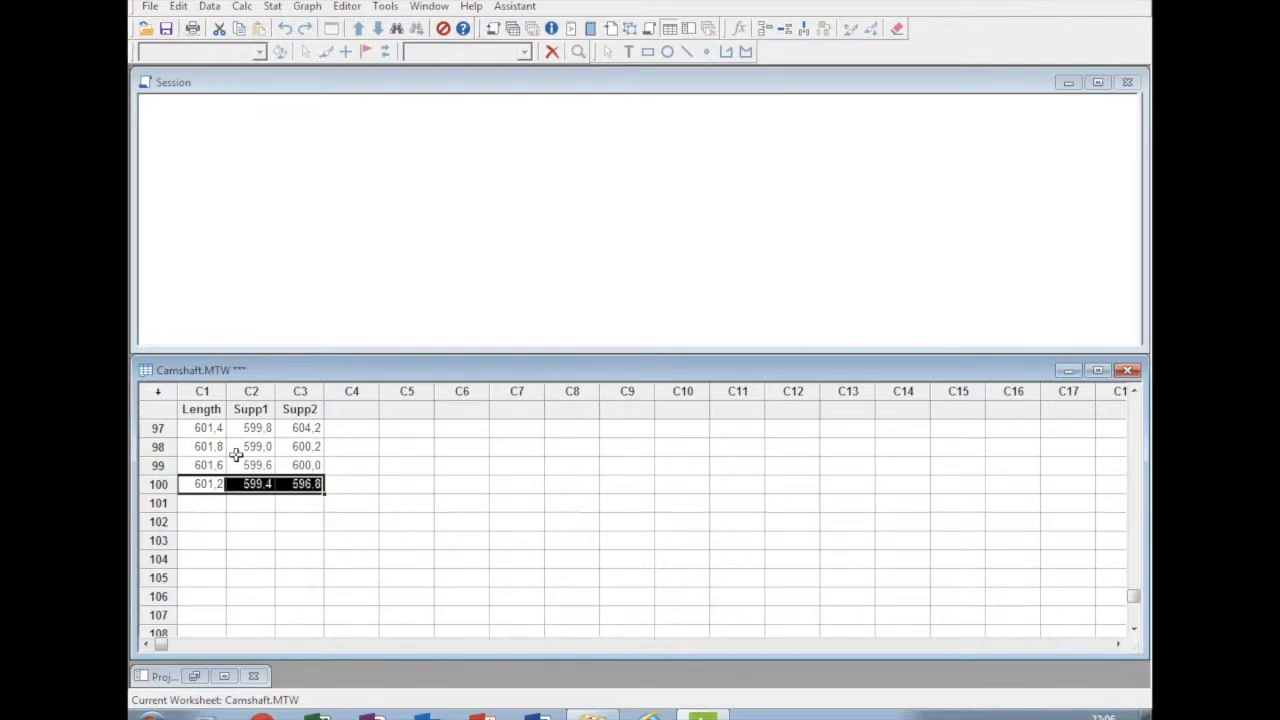
key(ctrl+Home)
drag(197, 428, 193, 503)
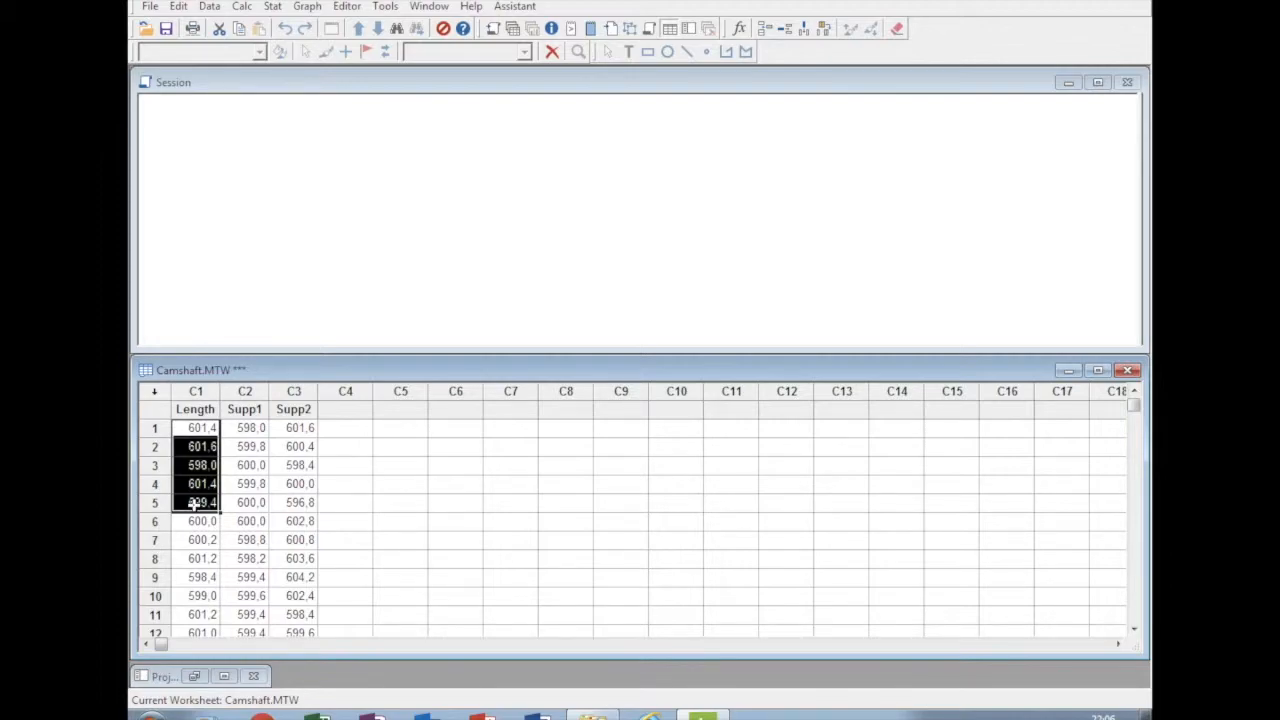
drag(193, 522, 185, 632)
scroll(188, 595, down, 1)
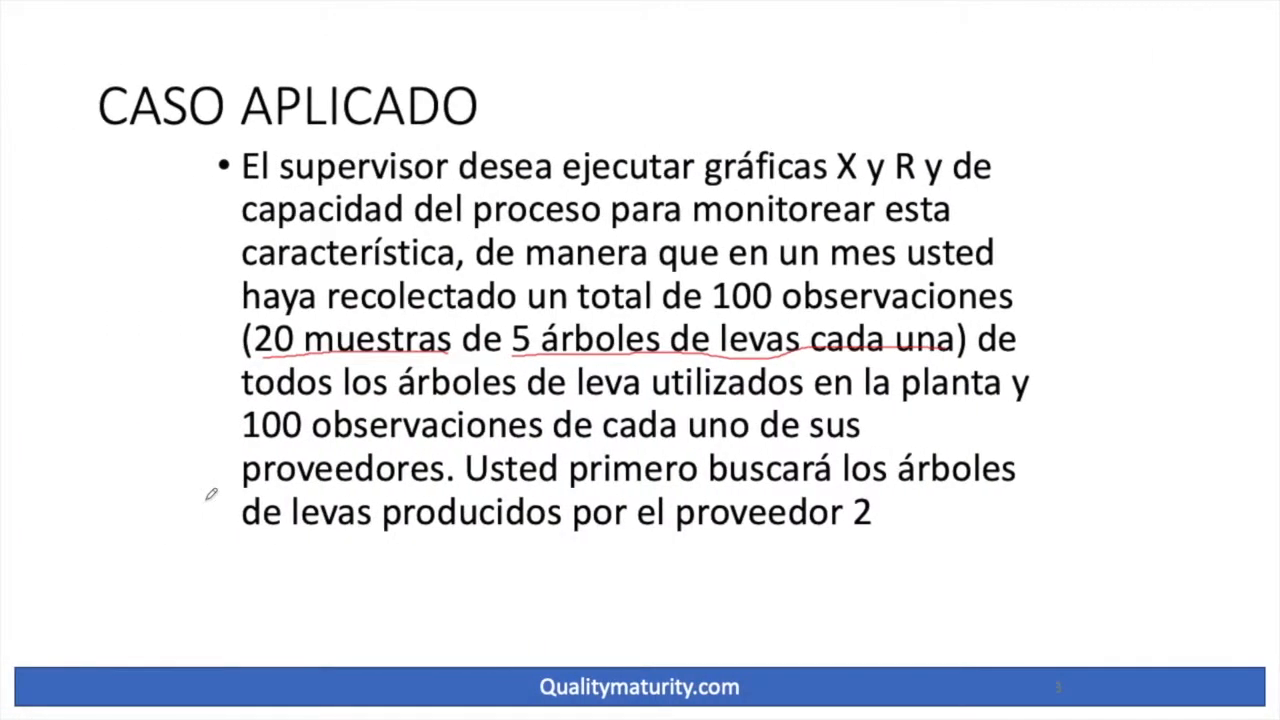
key(Right)
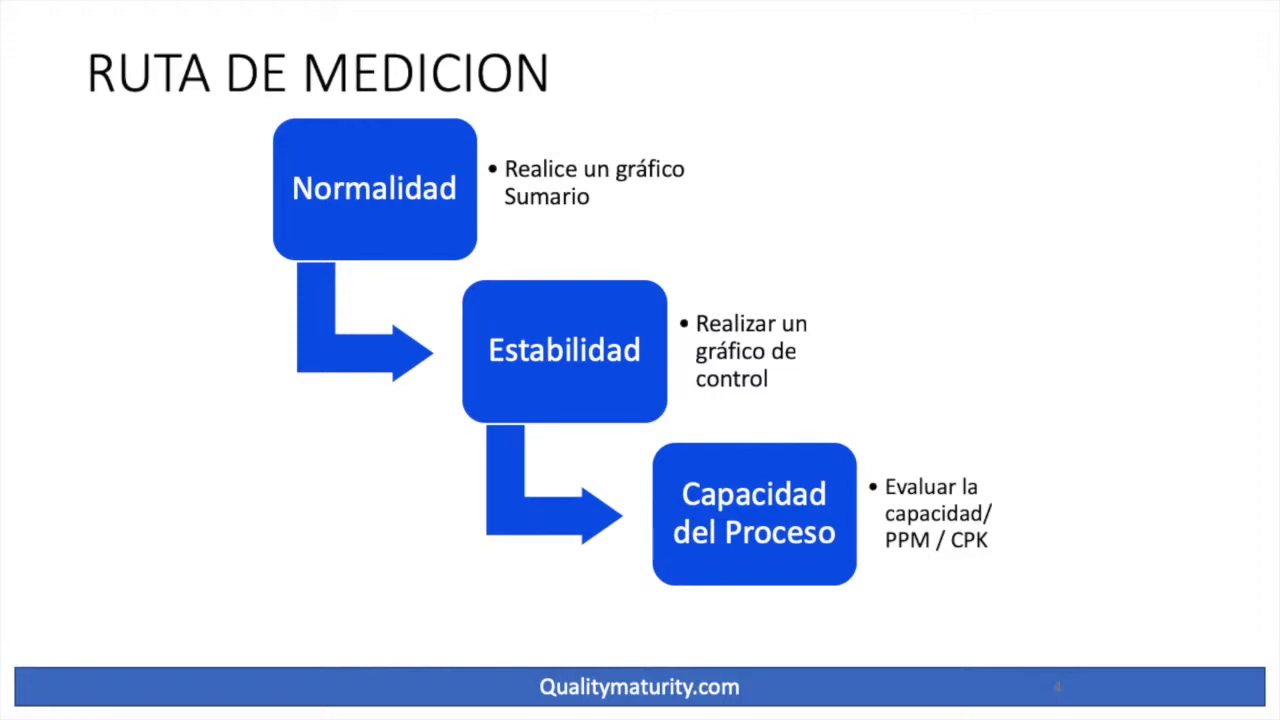
key(Right)
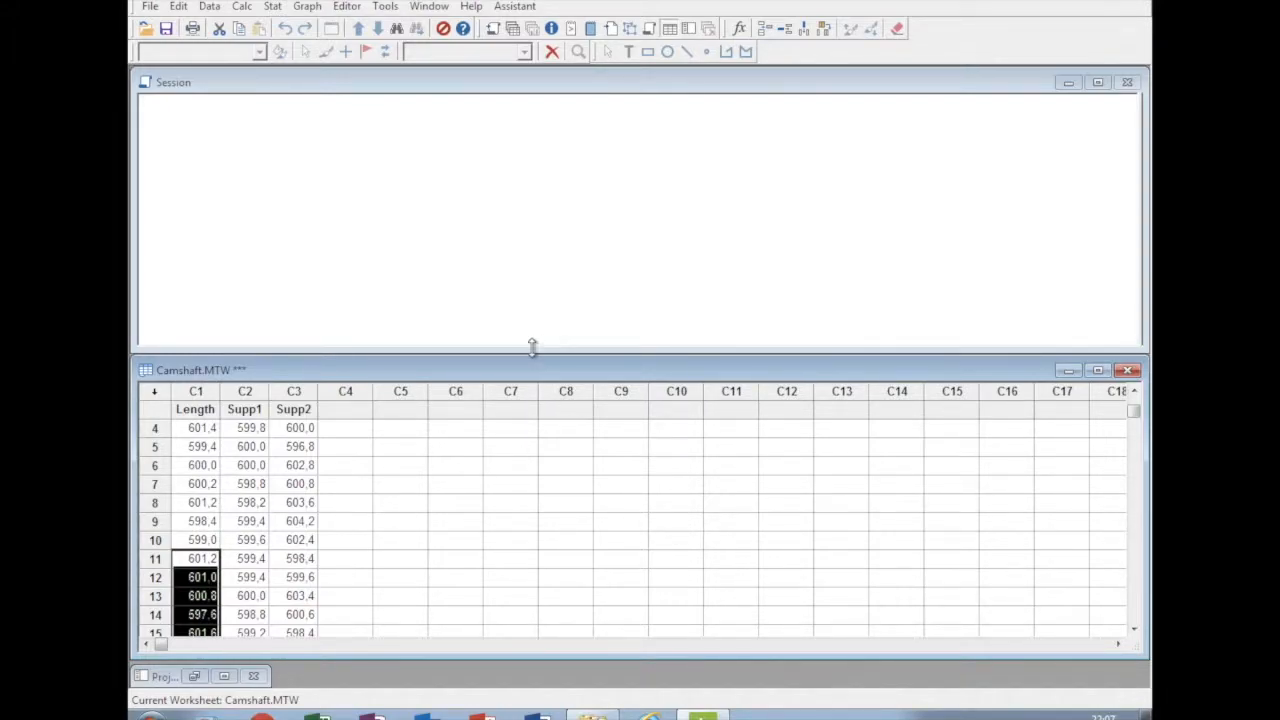
Run an Anderson-Darling normality test on Supp2 with no percentile lines.
click(271, 7)
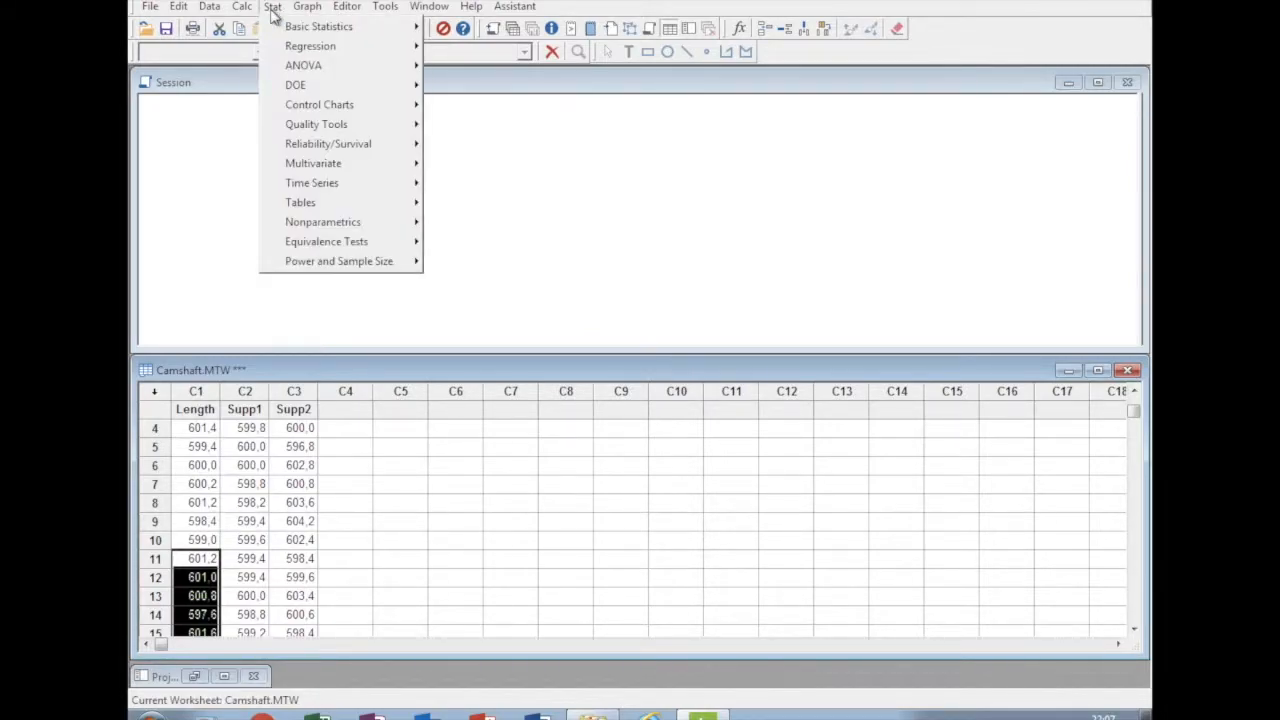
mouse_move(293, 34)
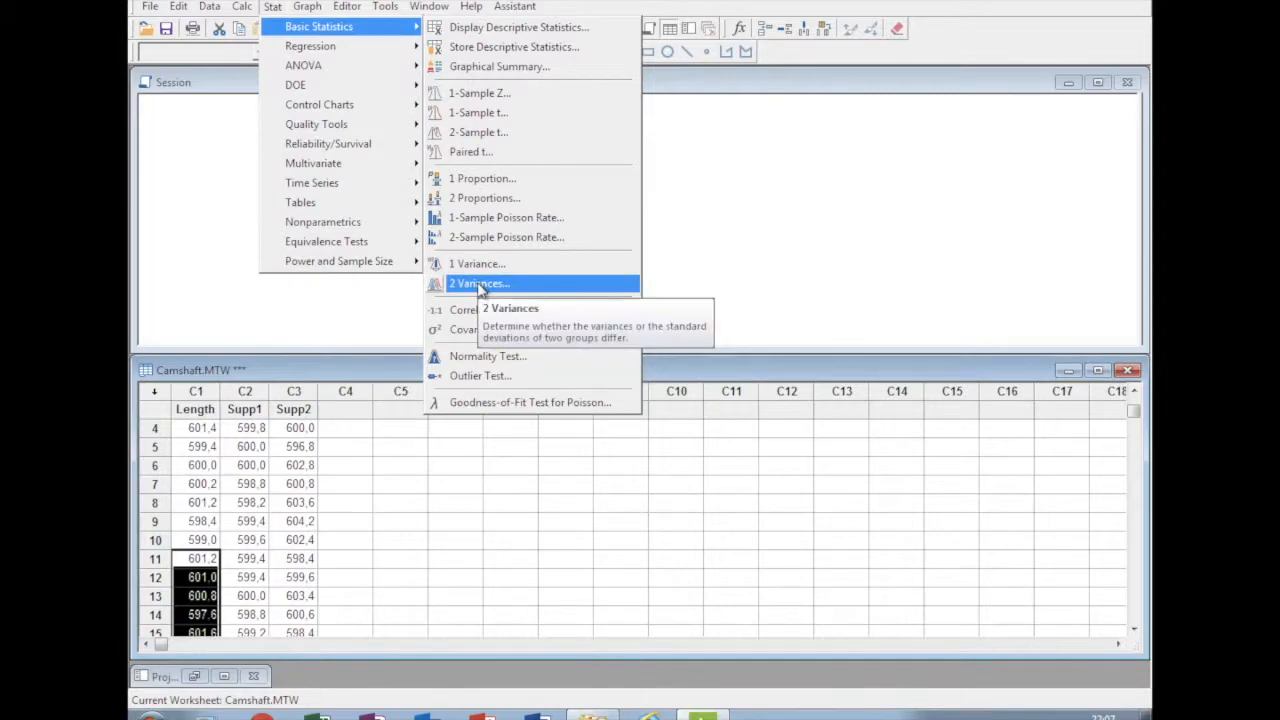
click(490, 358)
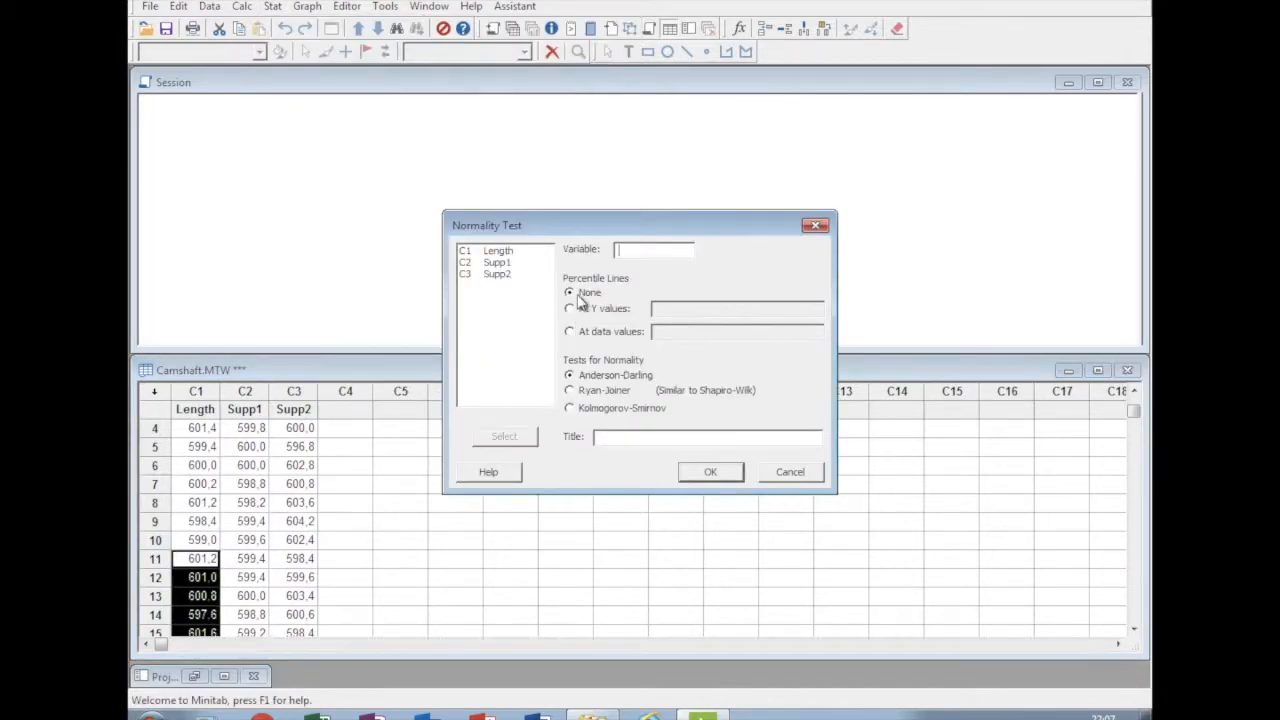
double_click(506, 274)
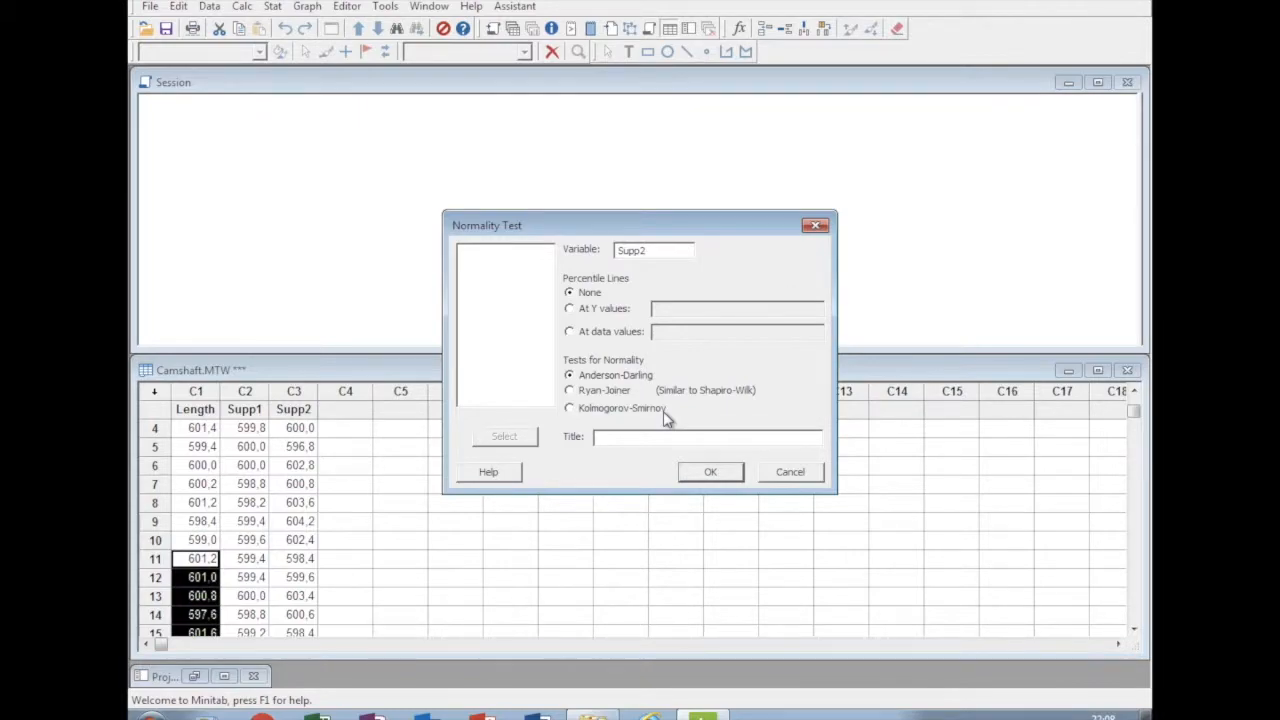
click(714, 476)
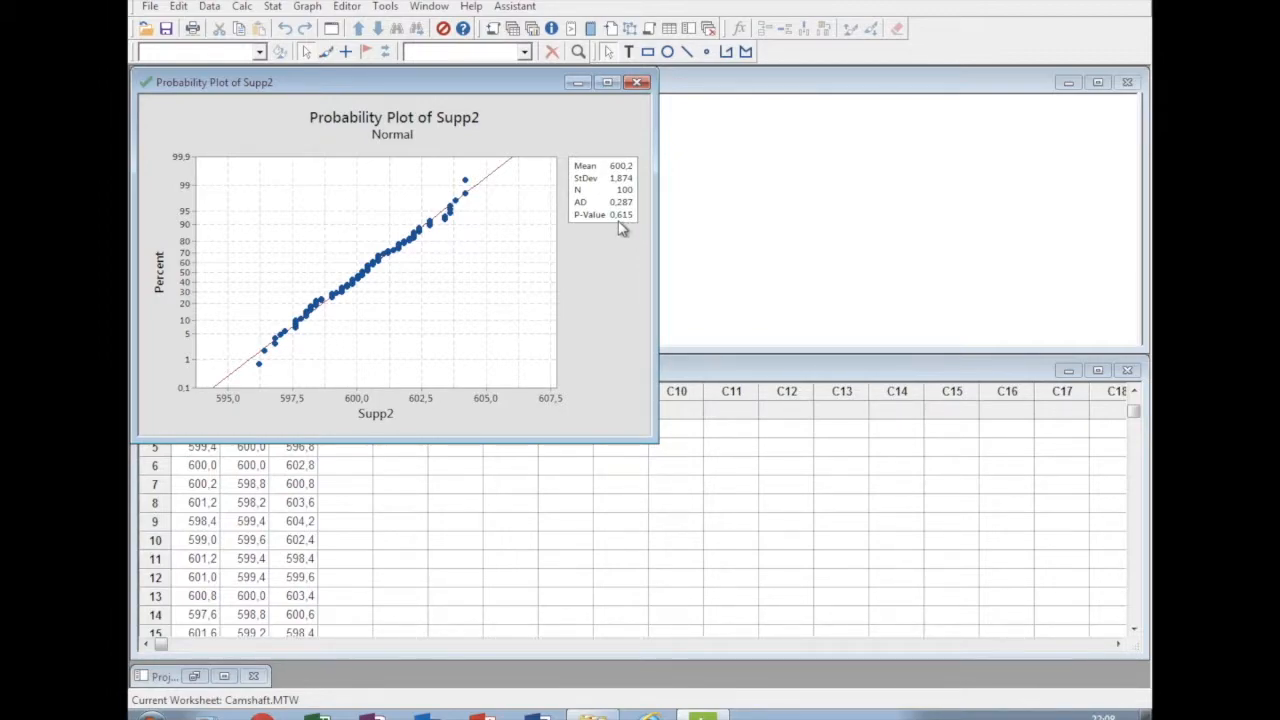
Create a graphical summary of Supp2 at a 95,0 confidence level.
click(270, 8)
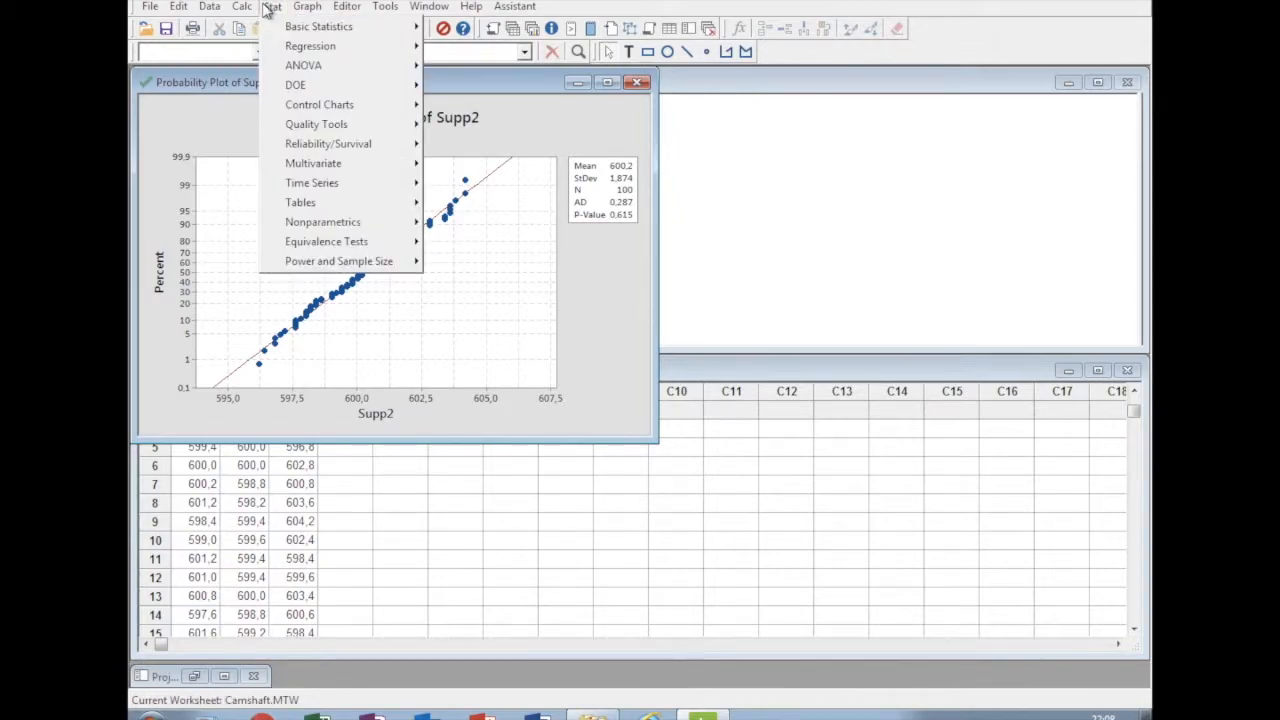
click(385, 6)
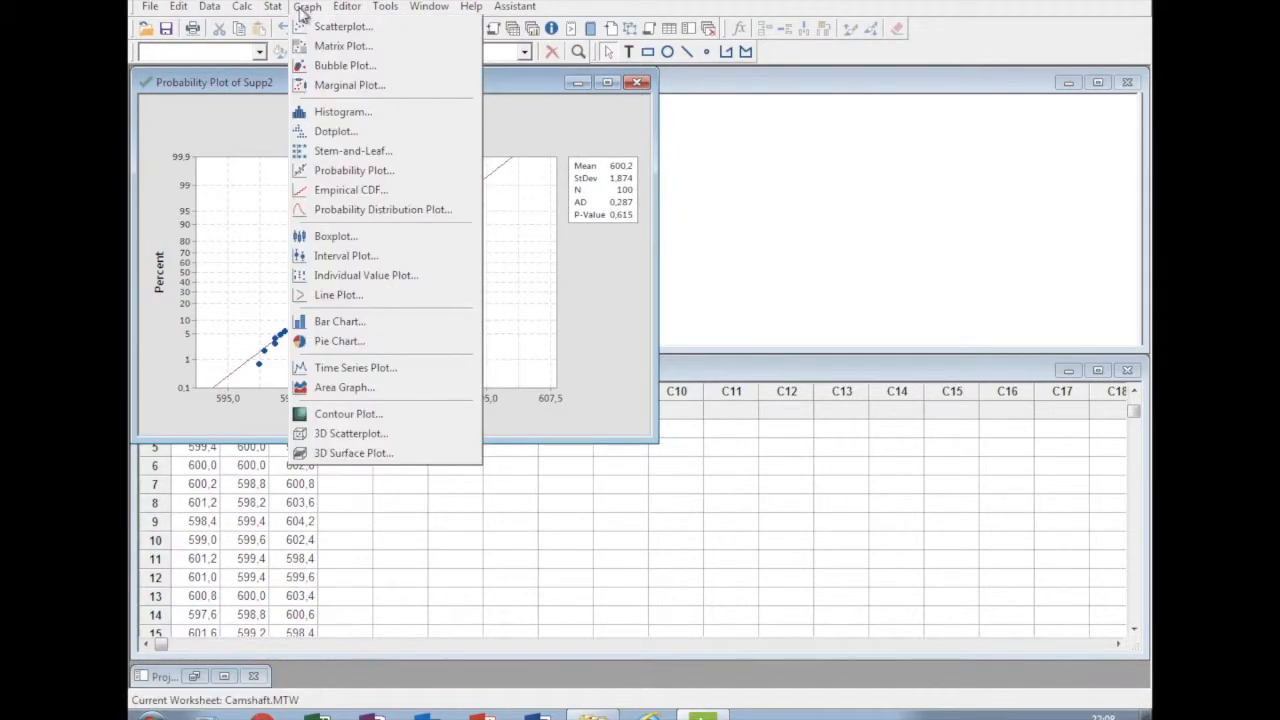
mouse_move(272, 6)
mouse_move(330, 27)
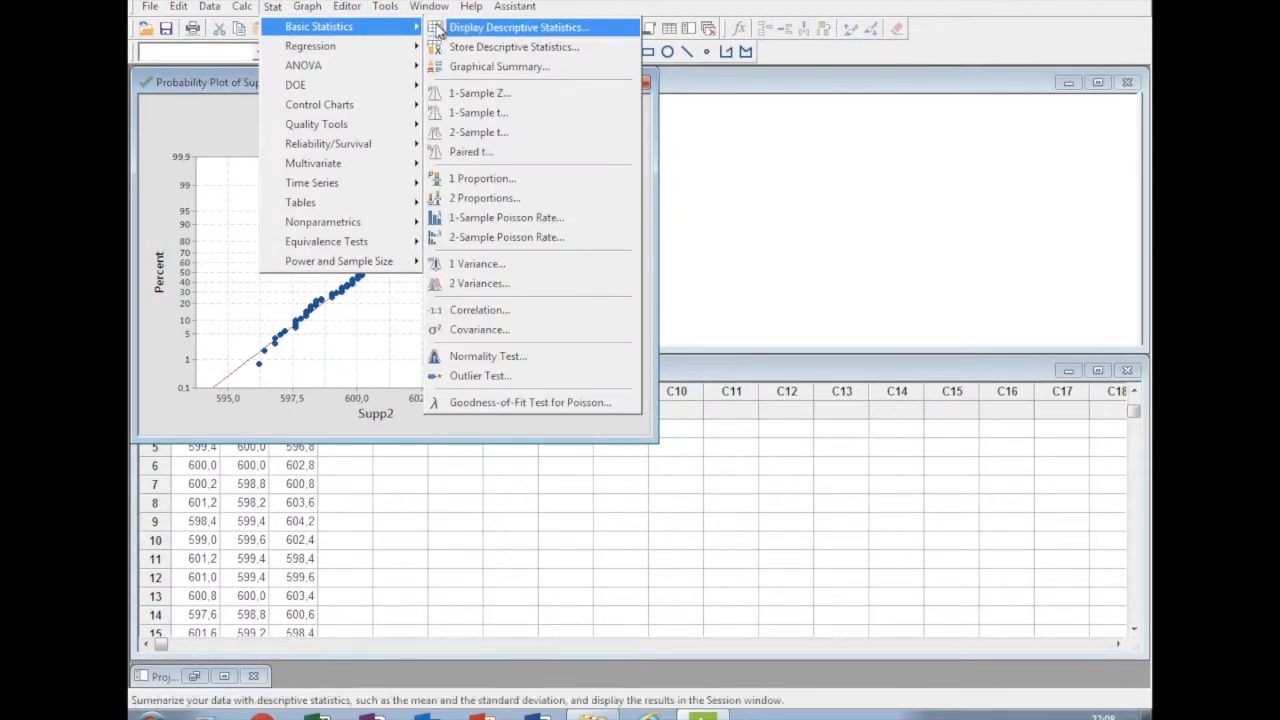
click(505, 68)
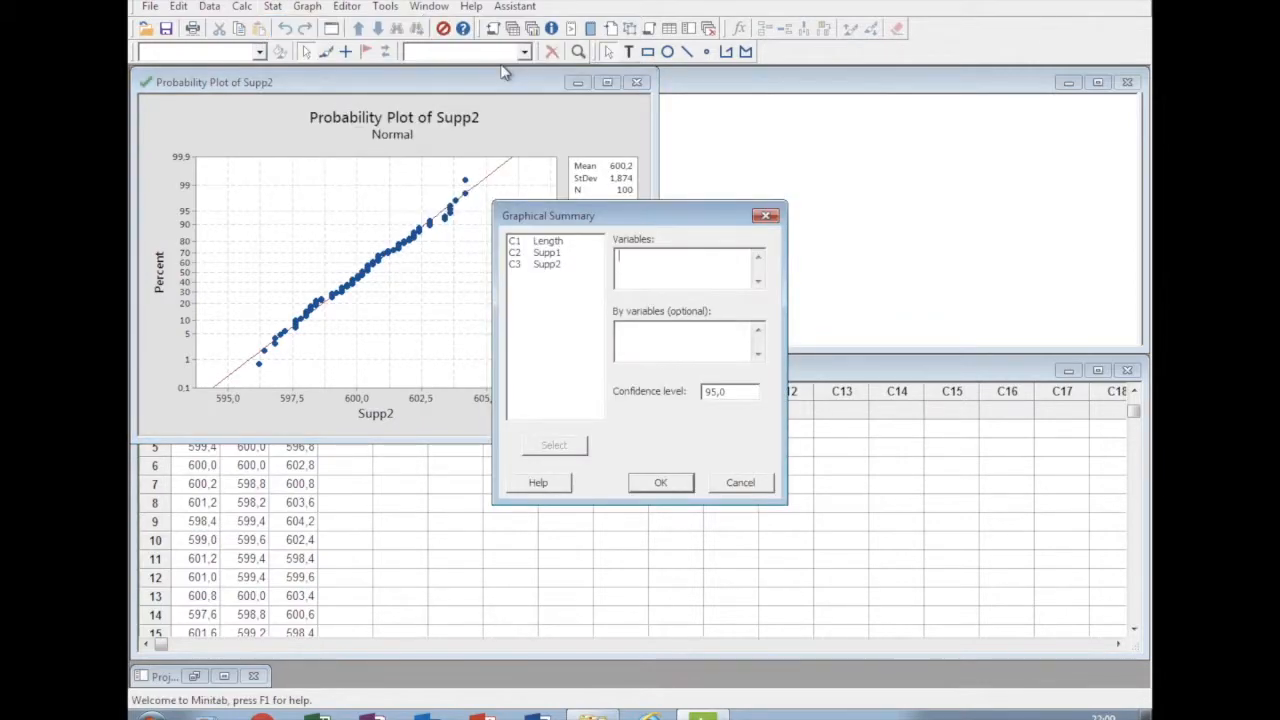
double_click(545, 265)
click(668, 483)
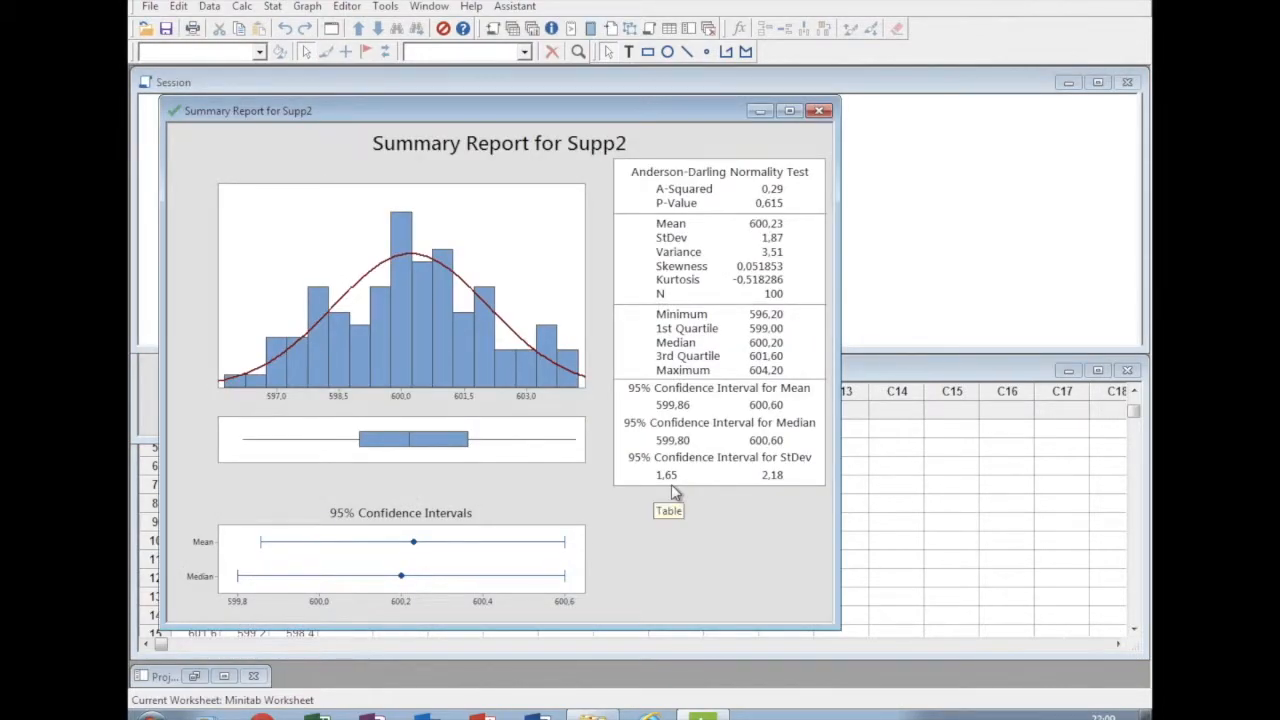
Examine the normality P-value in the Supp2 summary report and compare it with the one in the Supp2 probability plot.
click(778, 203)
click(778, 203)
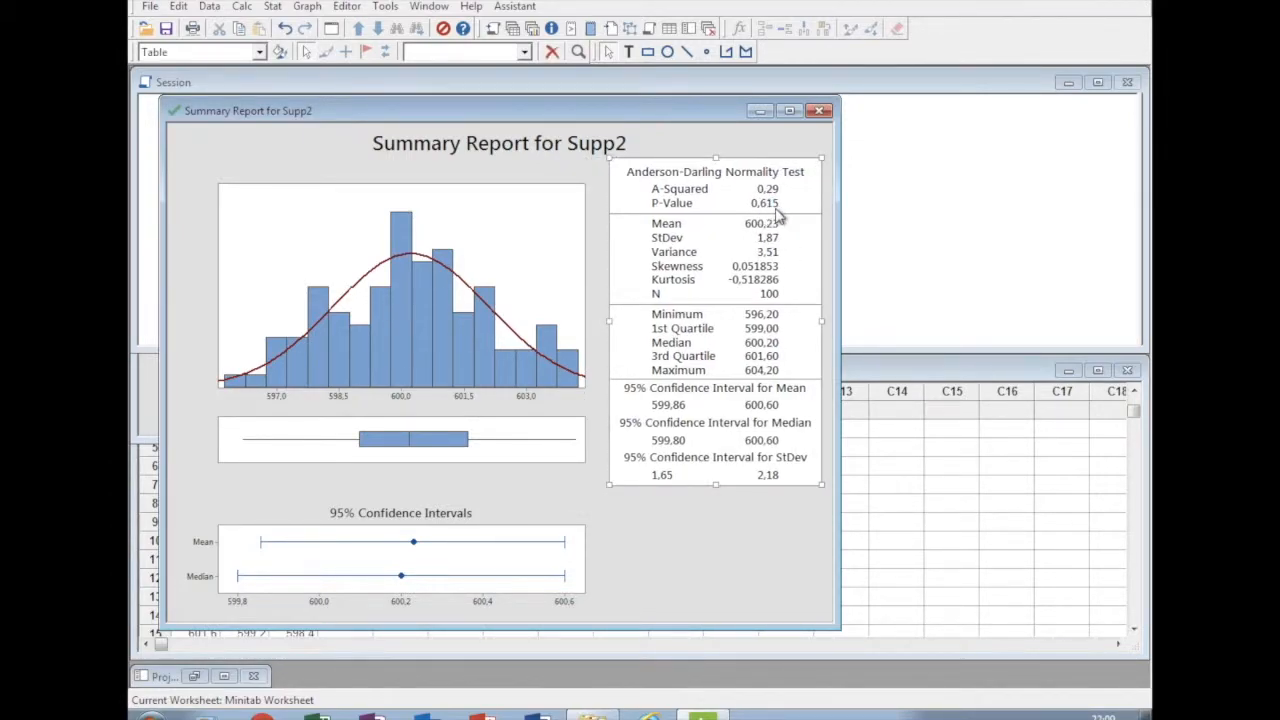
drag(713, 111, 993, 164)
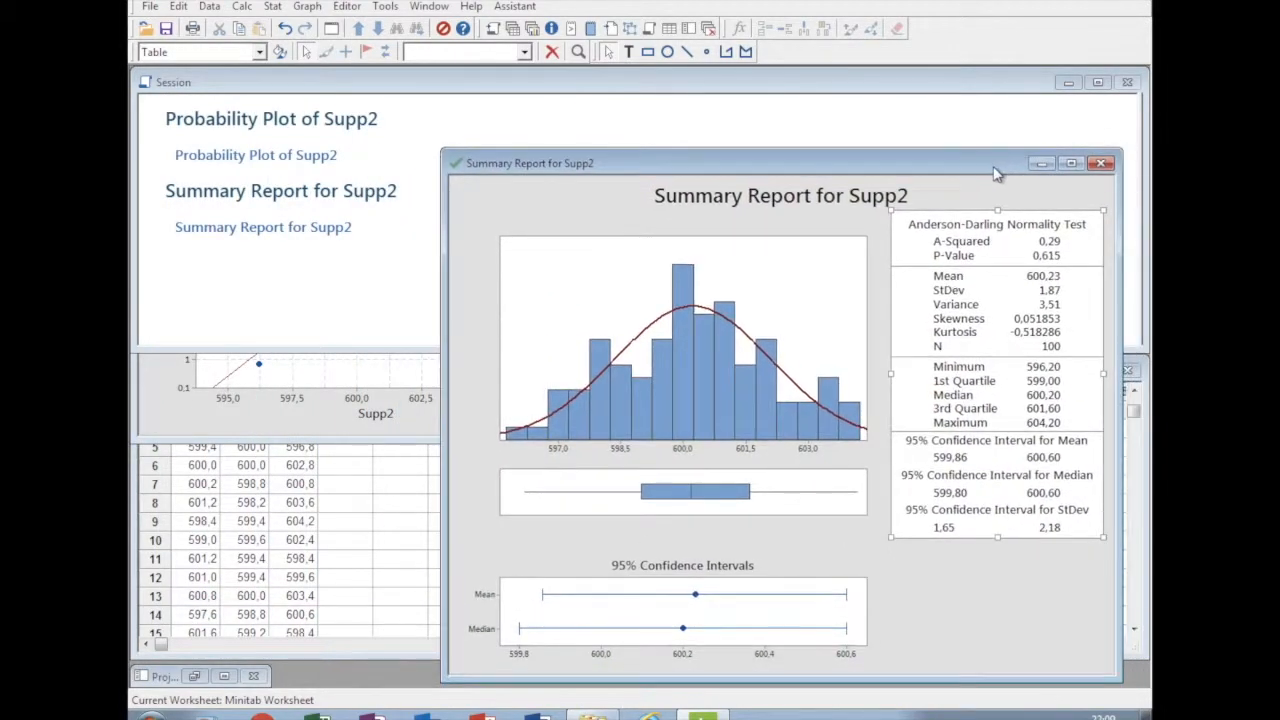
click(531, 35)
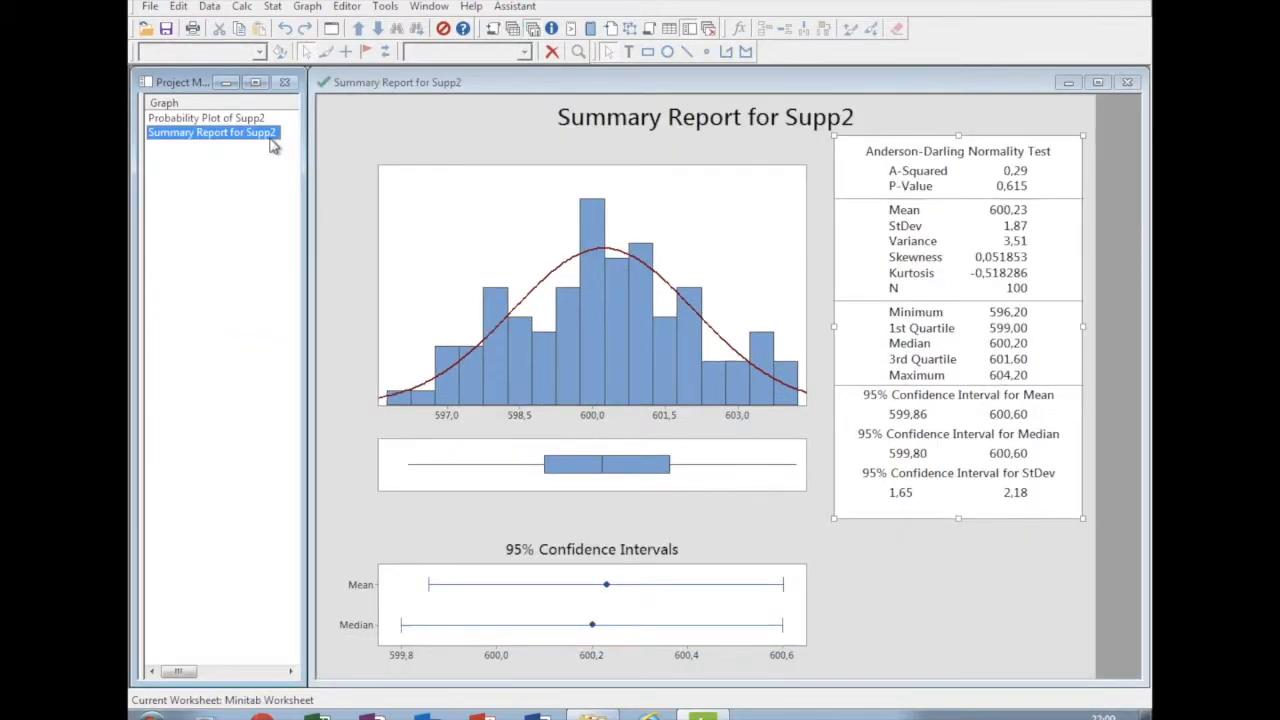
click(237, 117)
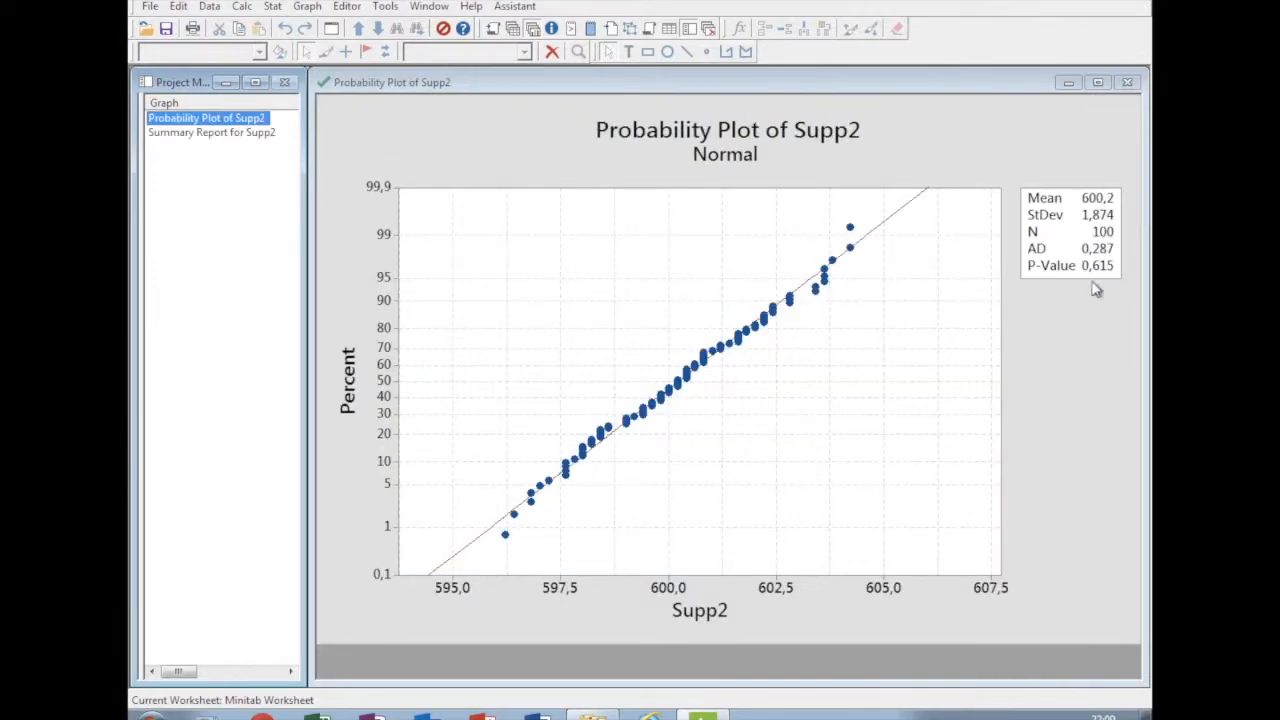
click(264, 133)
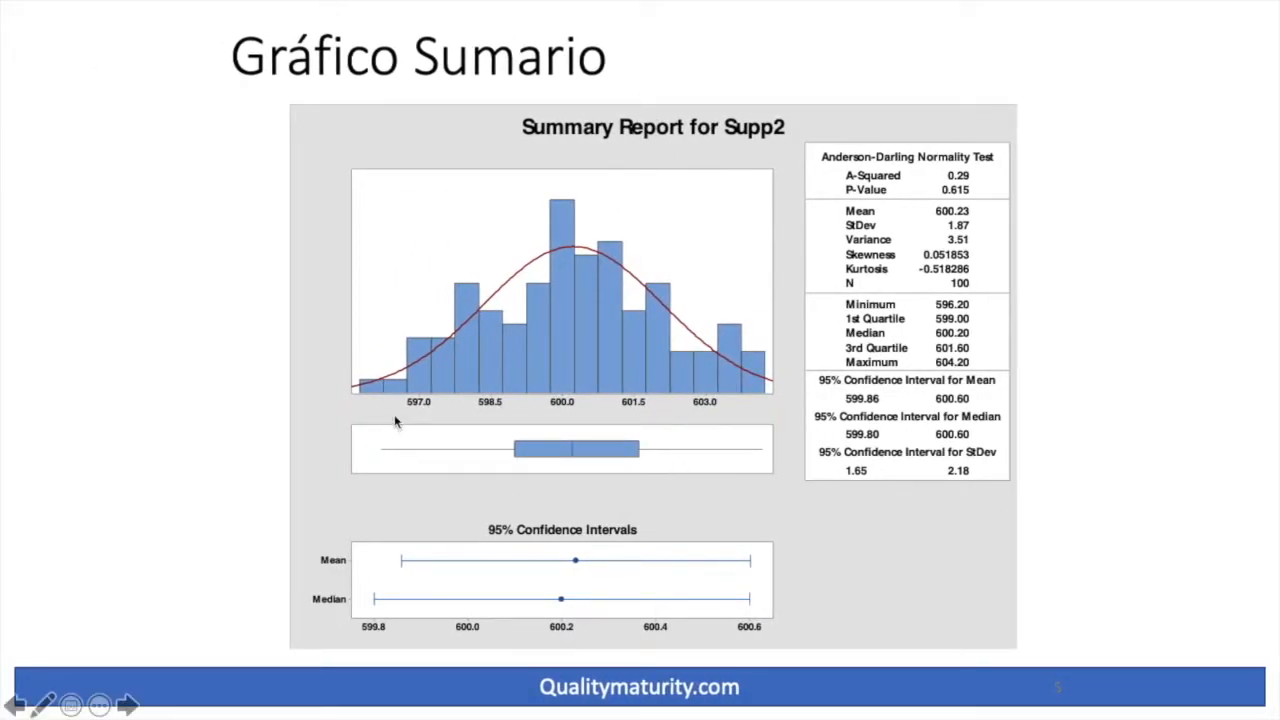
click(42, 705)
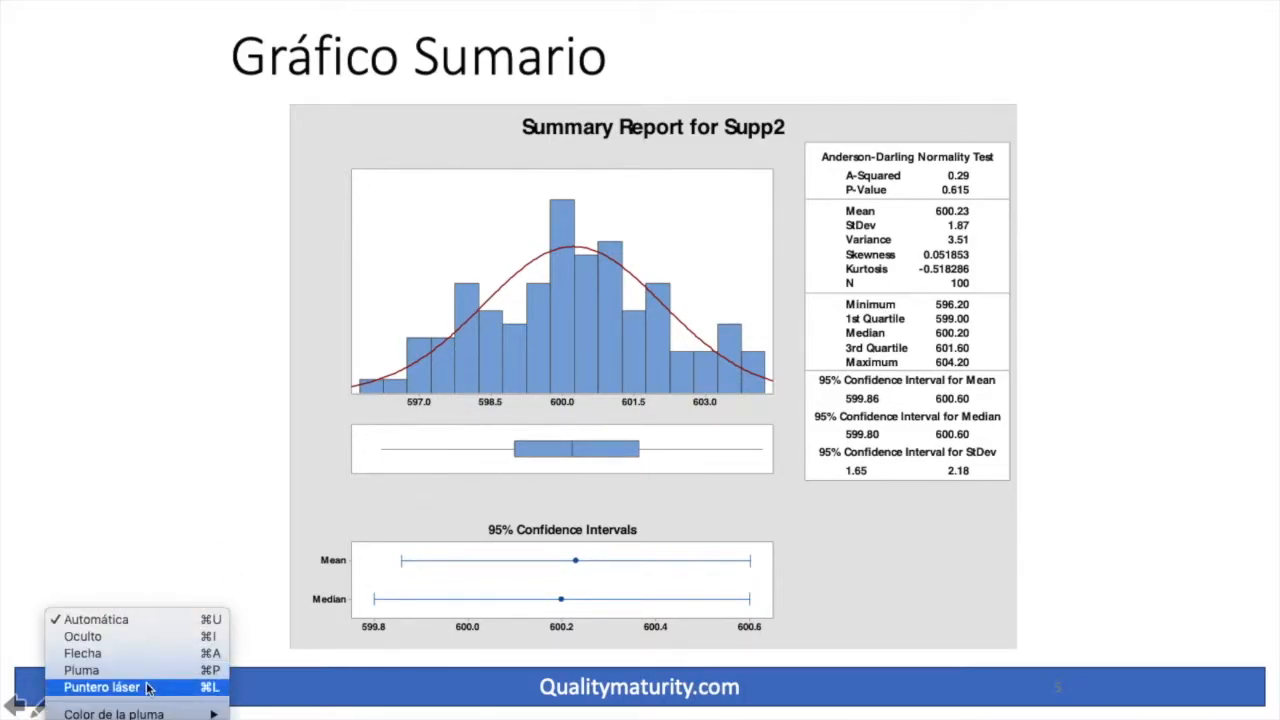
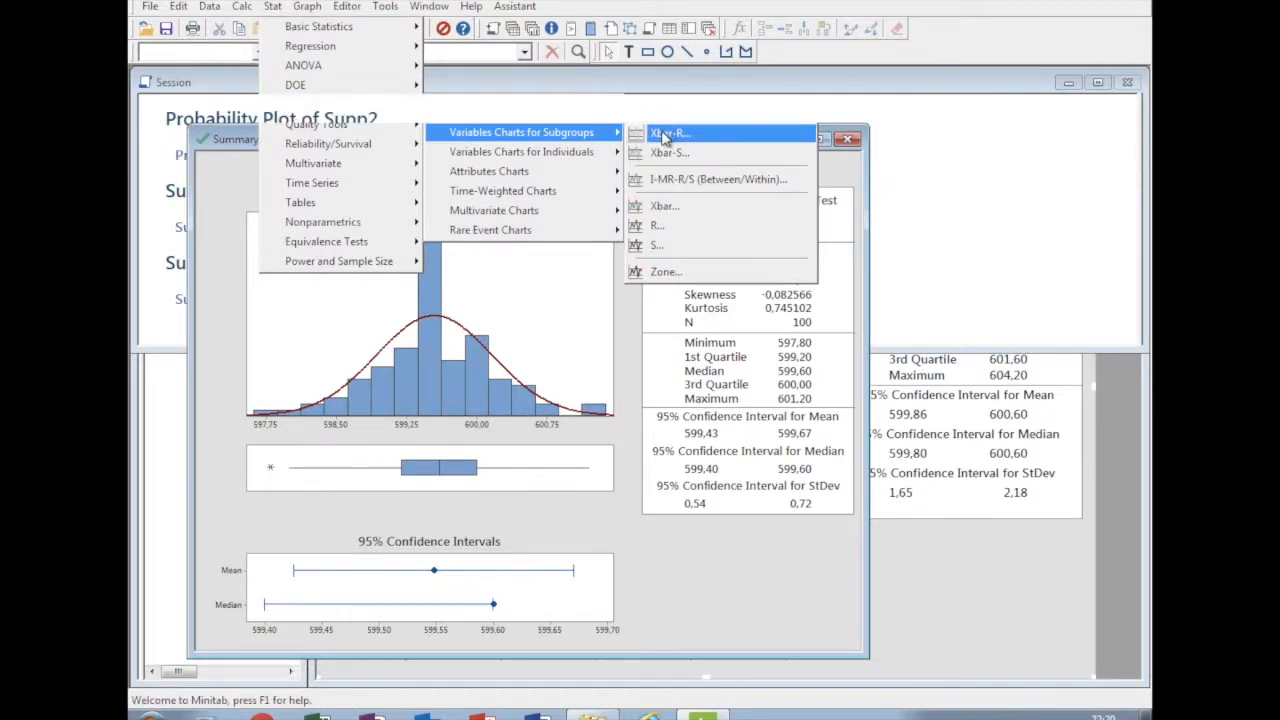
Set up an Xbar-R chart of Supp2 with all observations in one column and a subgroup size of 5.
click(664, 134)
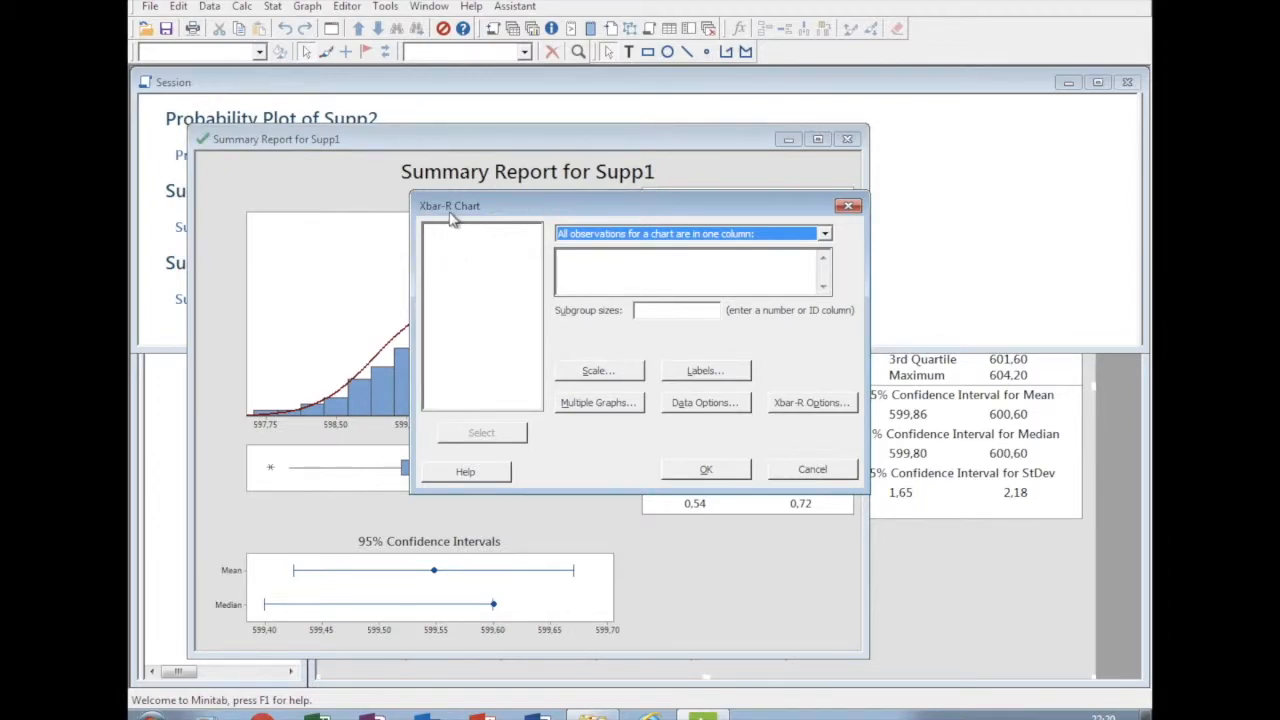
click(716, 265)
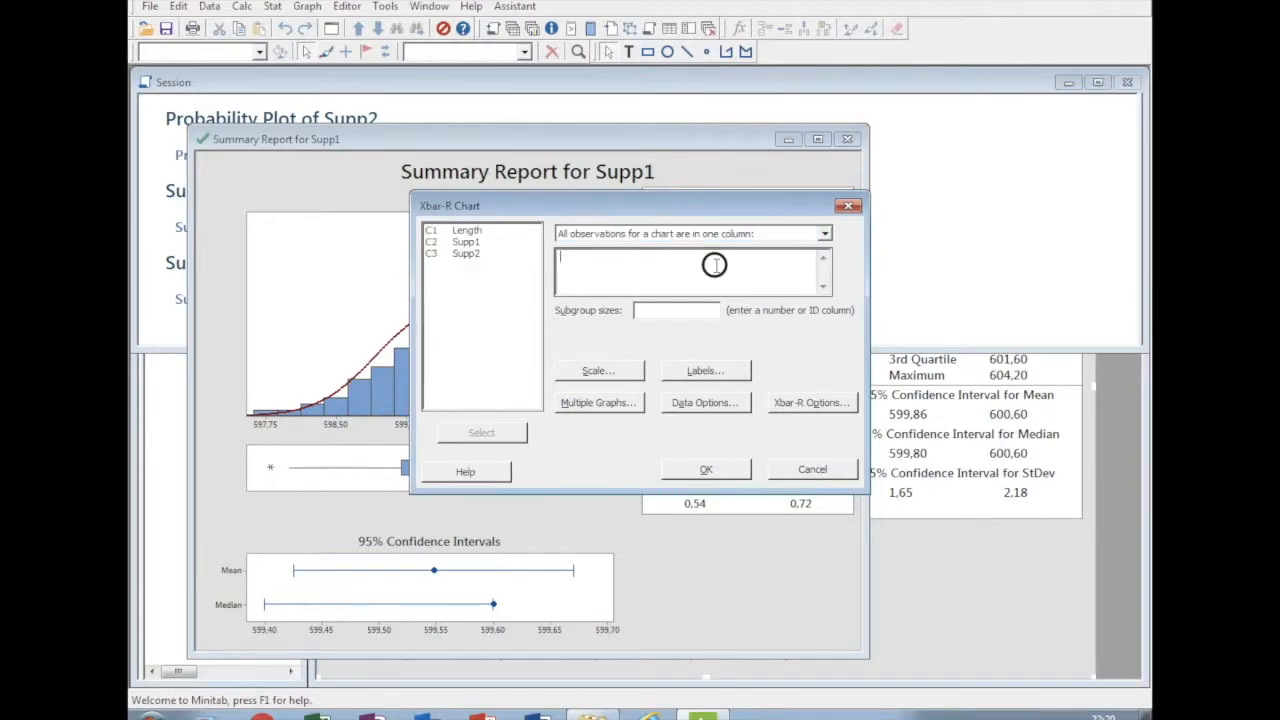
double_click(474, 255)
text(5)
Review the Xbar-R options for parameters, estimation and limits, and have the chart perform all tests for special causes.
click(810, 404)
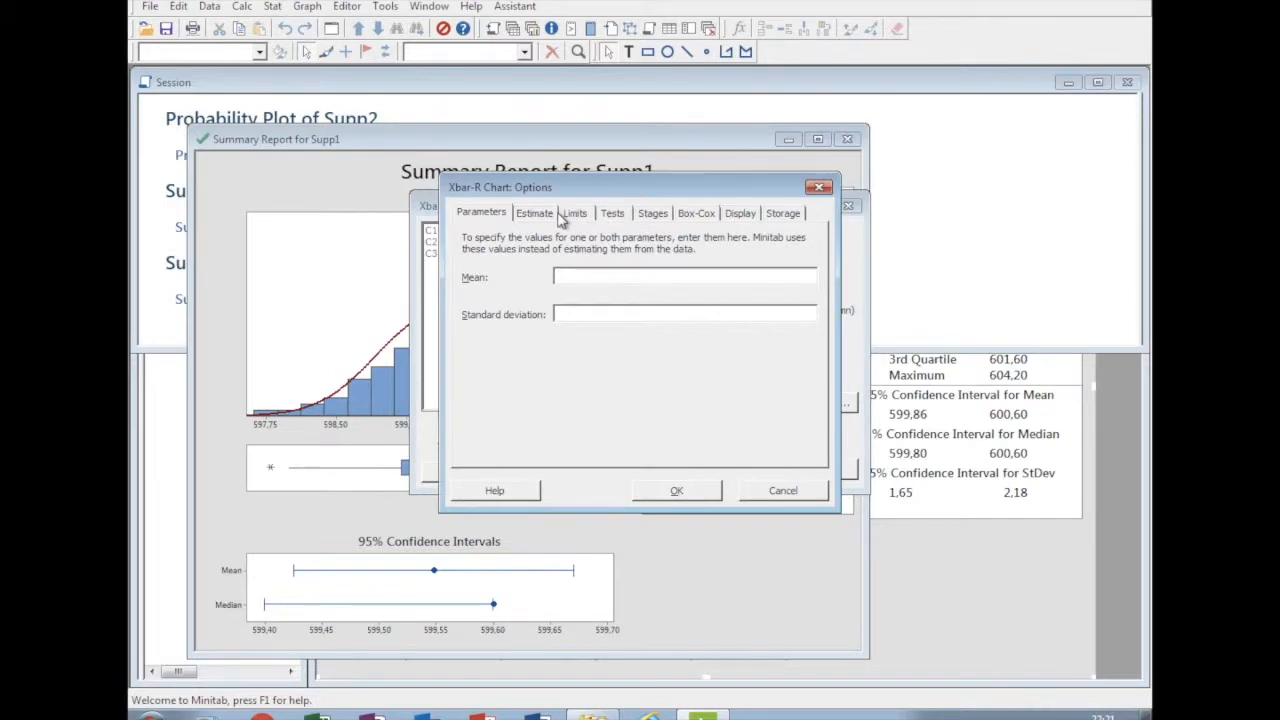
click(577, 313)
click(550, 219)
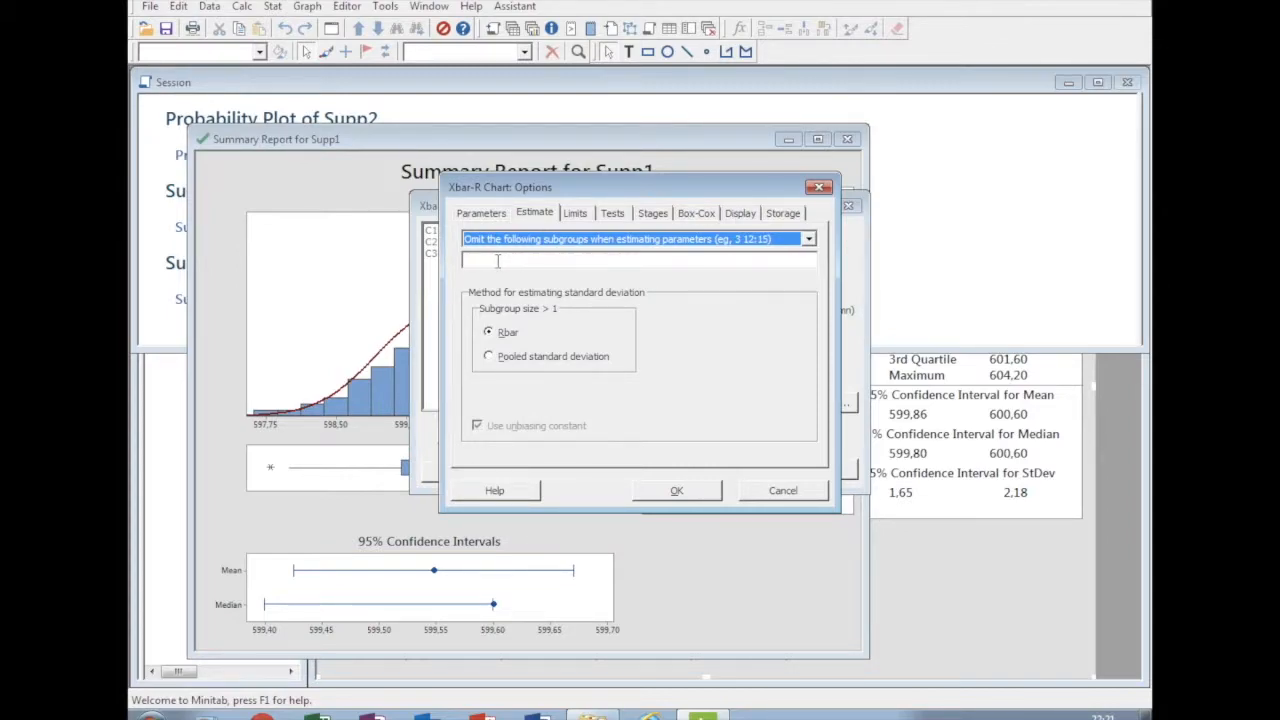
click(584, 215)
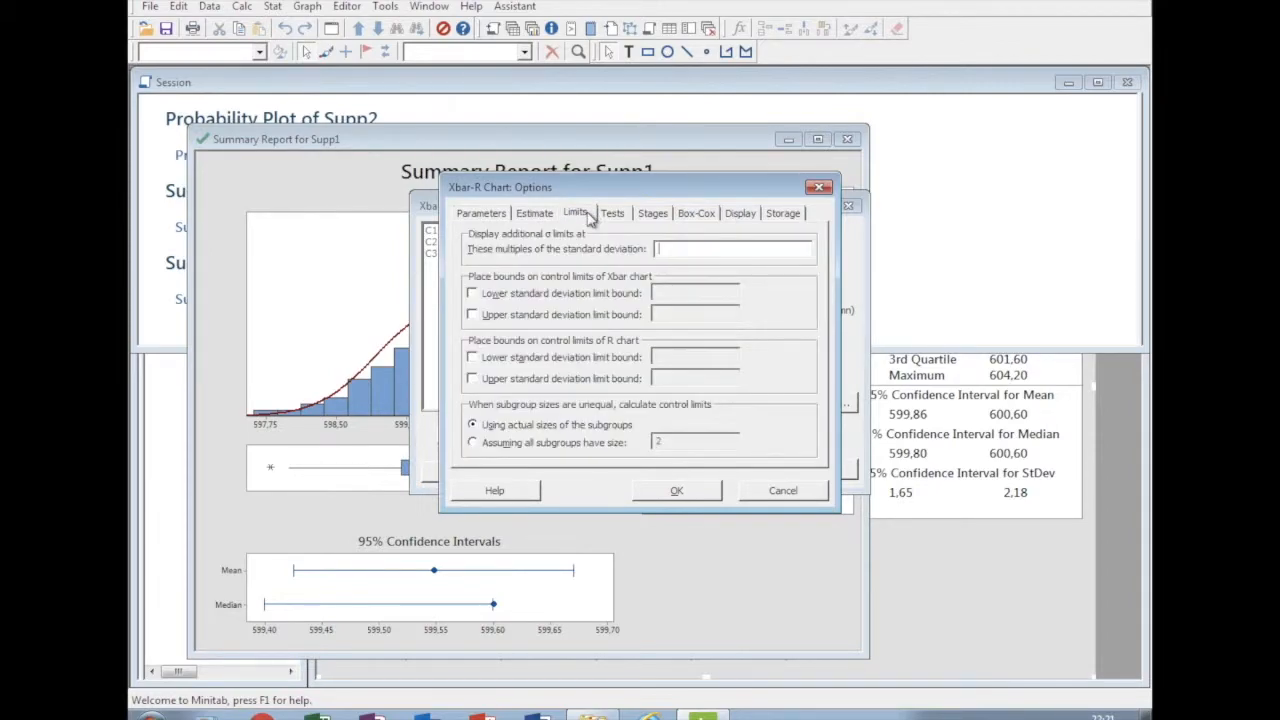
click(687, 251)
click(614, 214)
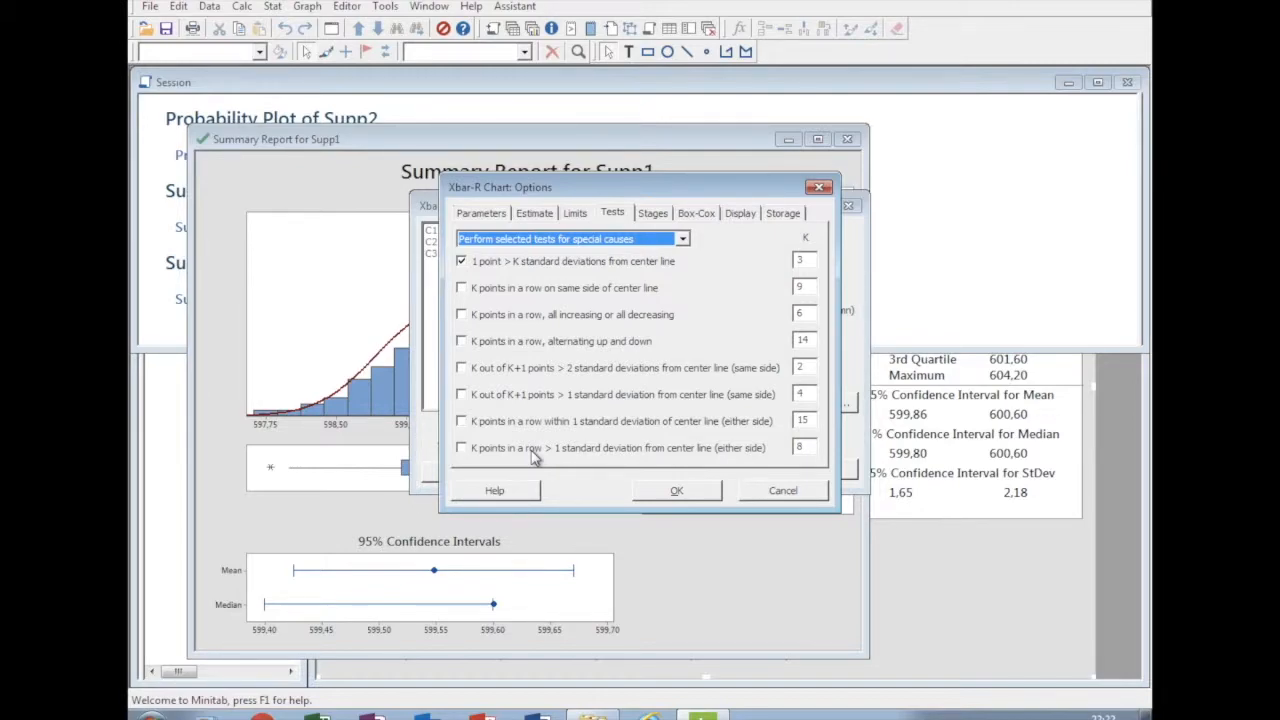
click(687, 241)
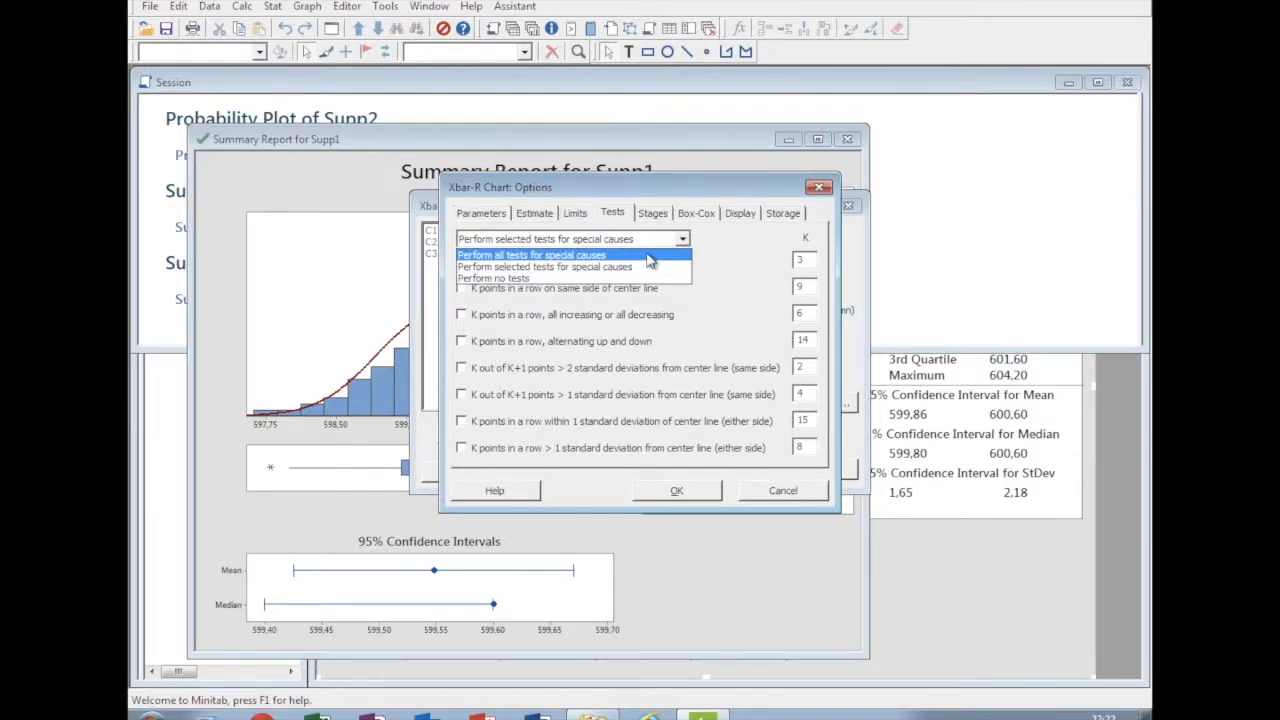
click(648, 257)
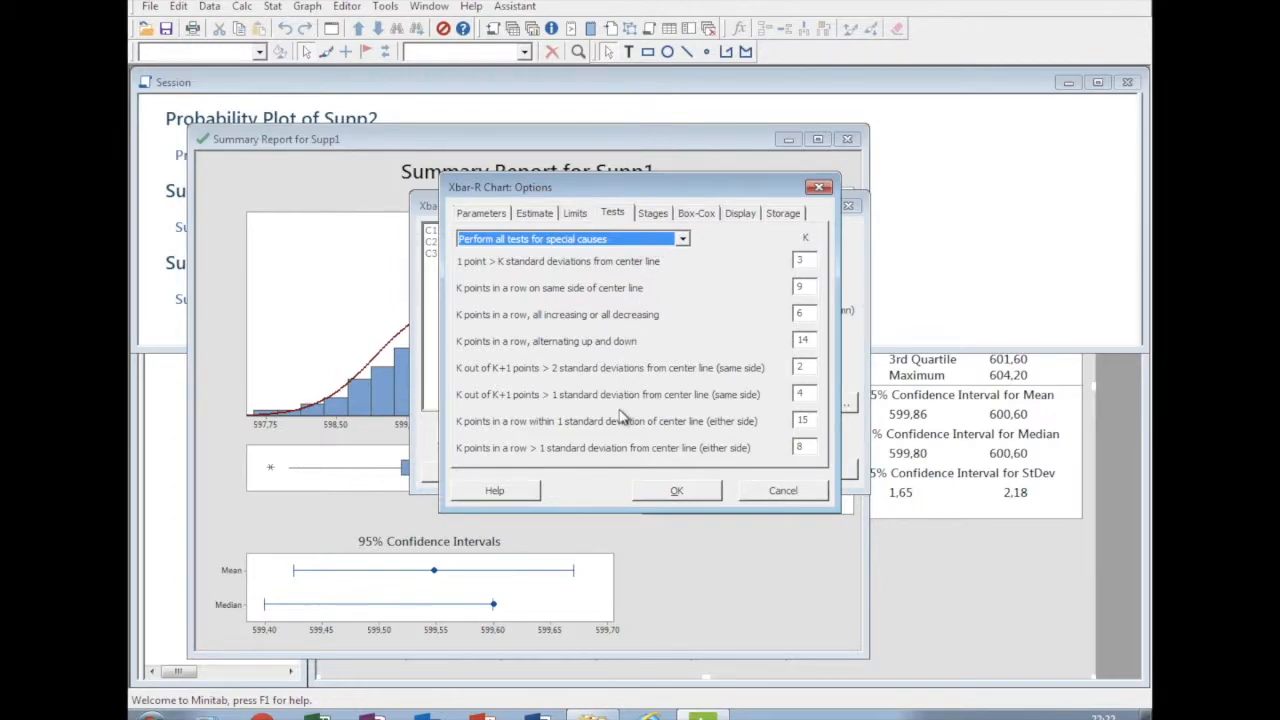
click(650, 492)
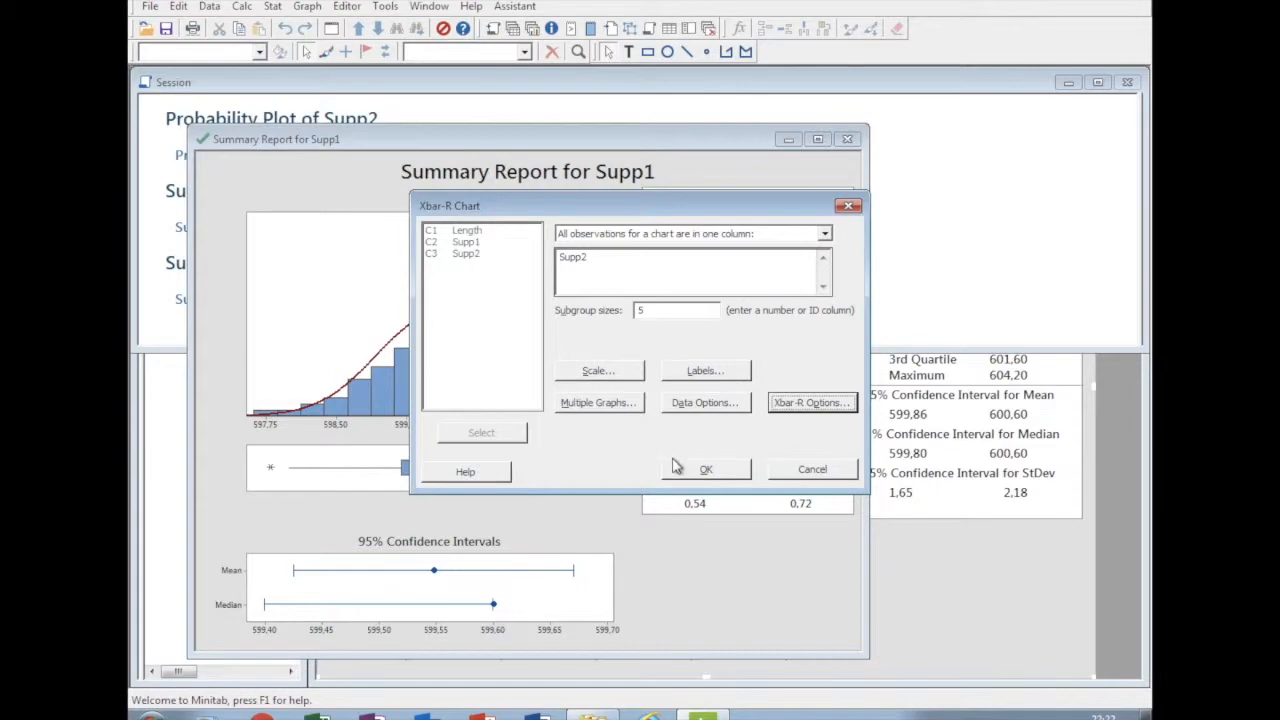
Generate the Xbar-R chart of Supp2 and move its window to the corner of the workspace.
click(676, 467)
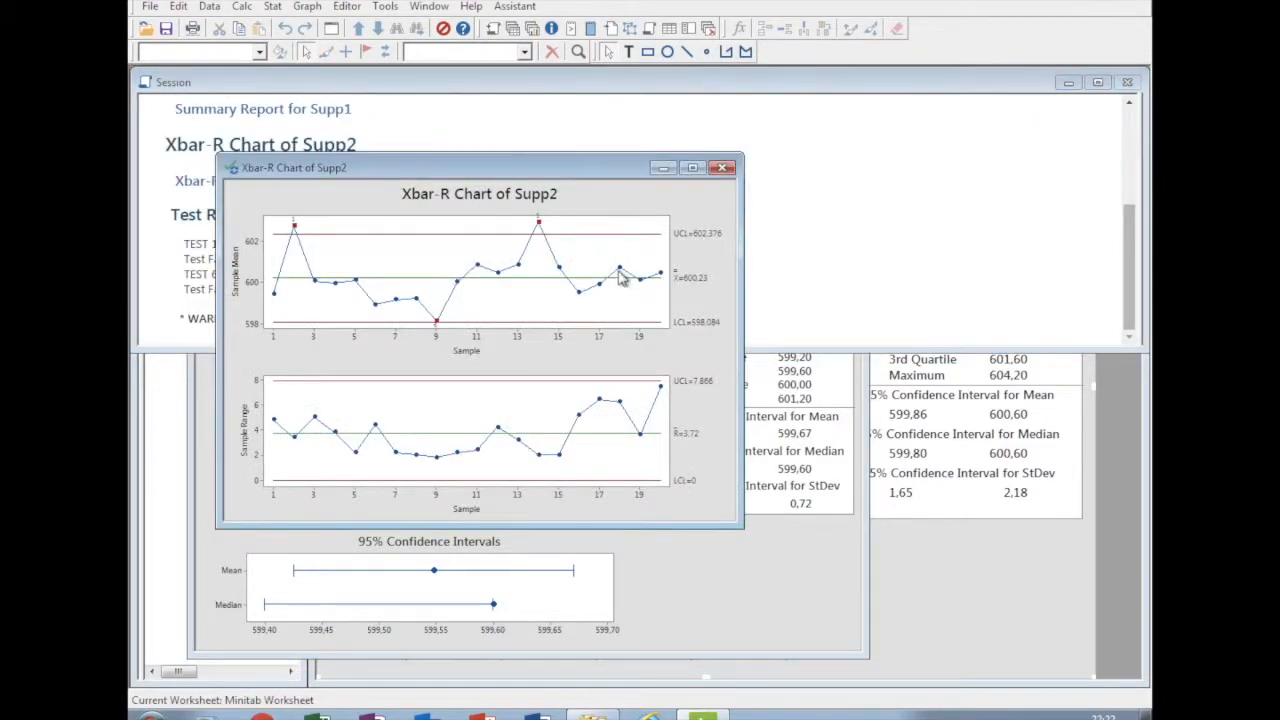
drag(450, 167, 365, 84)
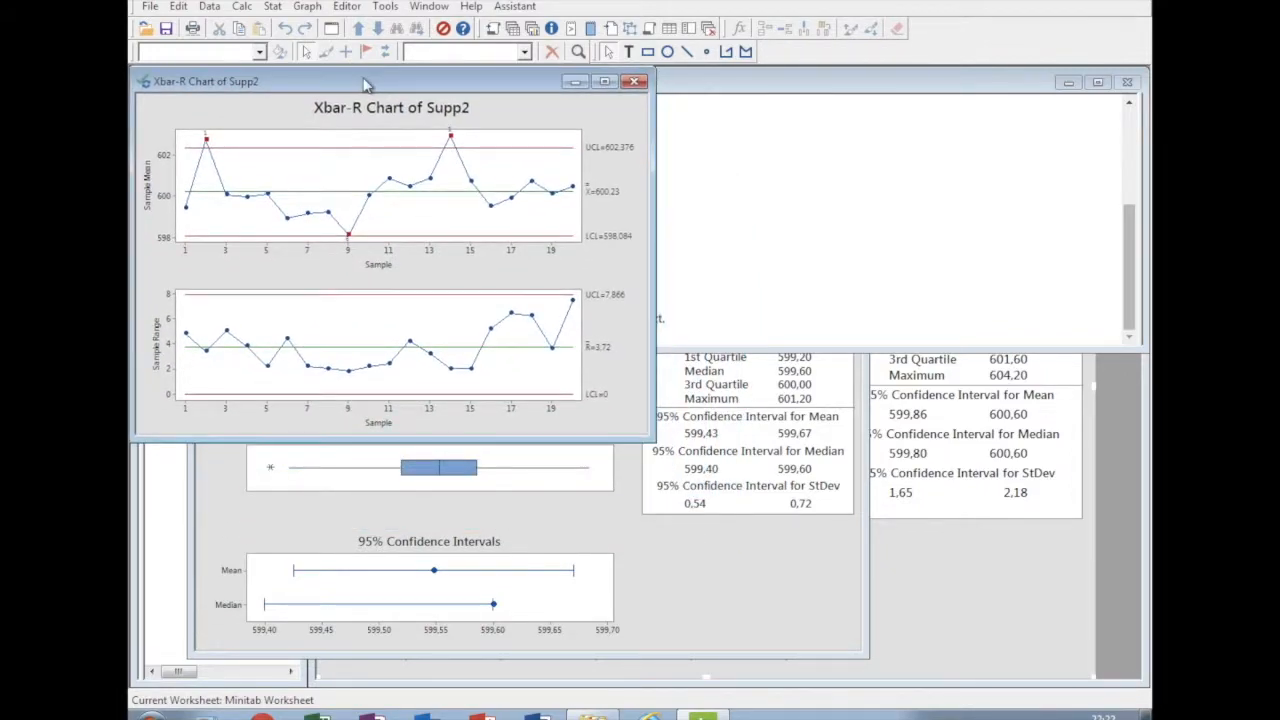
click(658, 451)
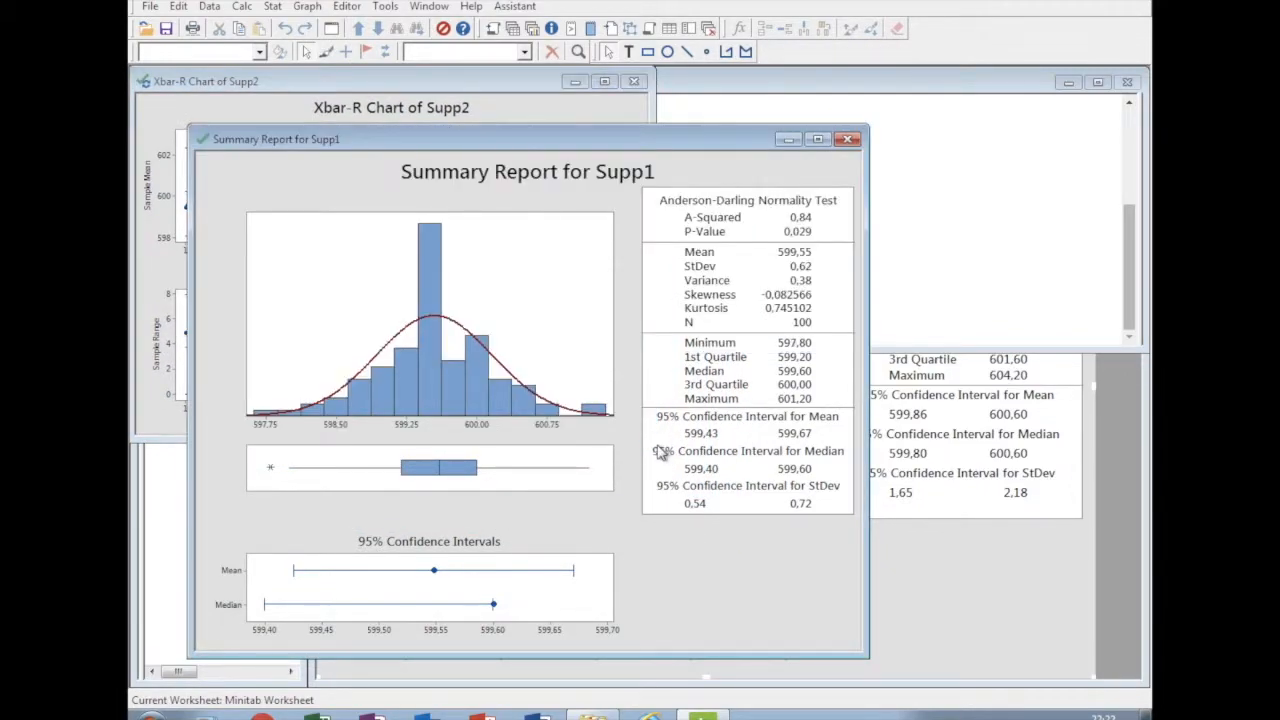
Bring the Xbar-R chart of Supp2 to the front and enlarge its window to cover most of the workspace.
click(556, 100)
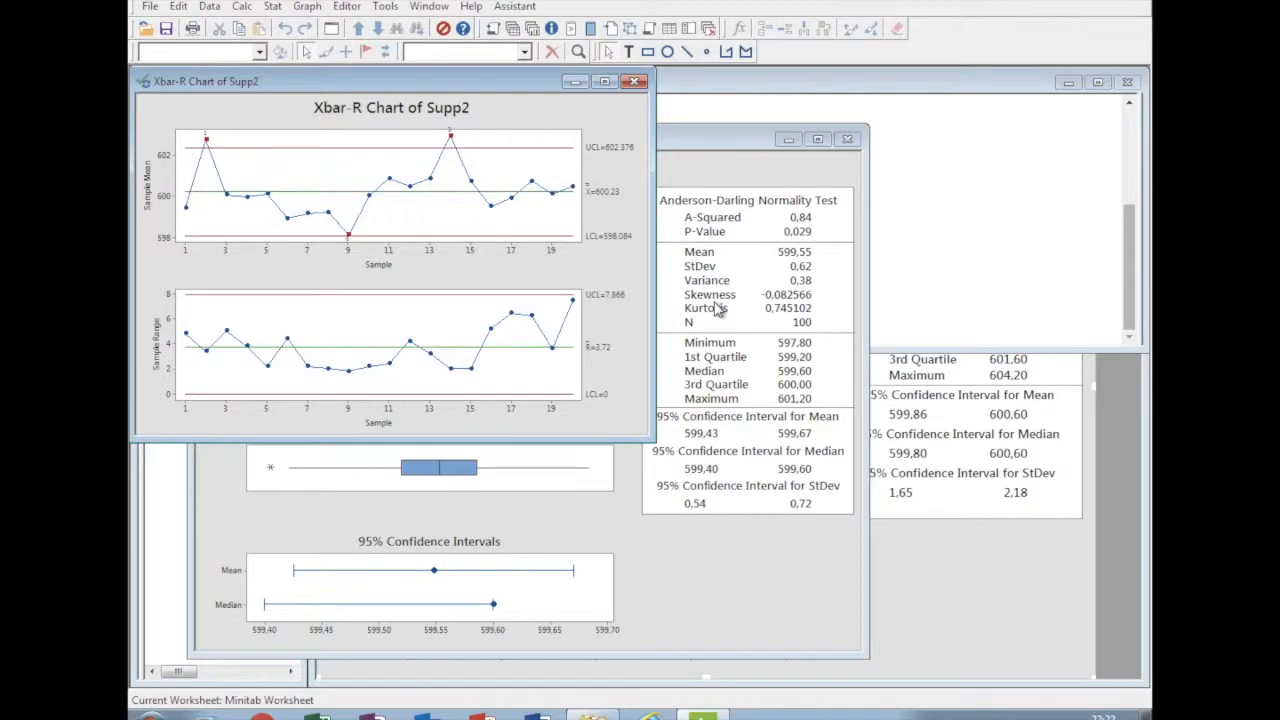
mouse_move(653, 436)
mouse_down()
mouse_move(918, 615)
mouse_move(650, 440)
mouse_up()
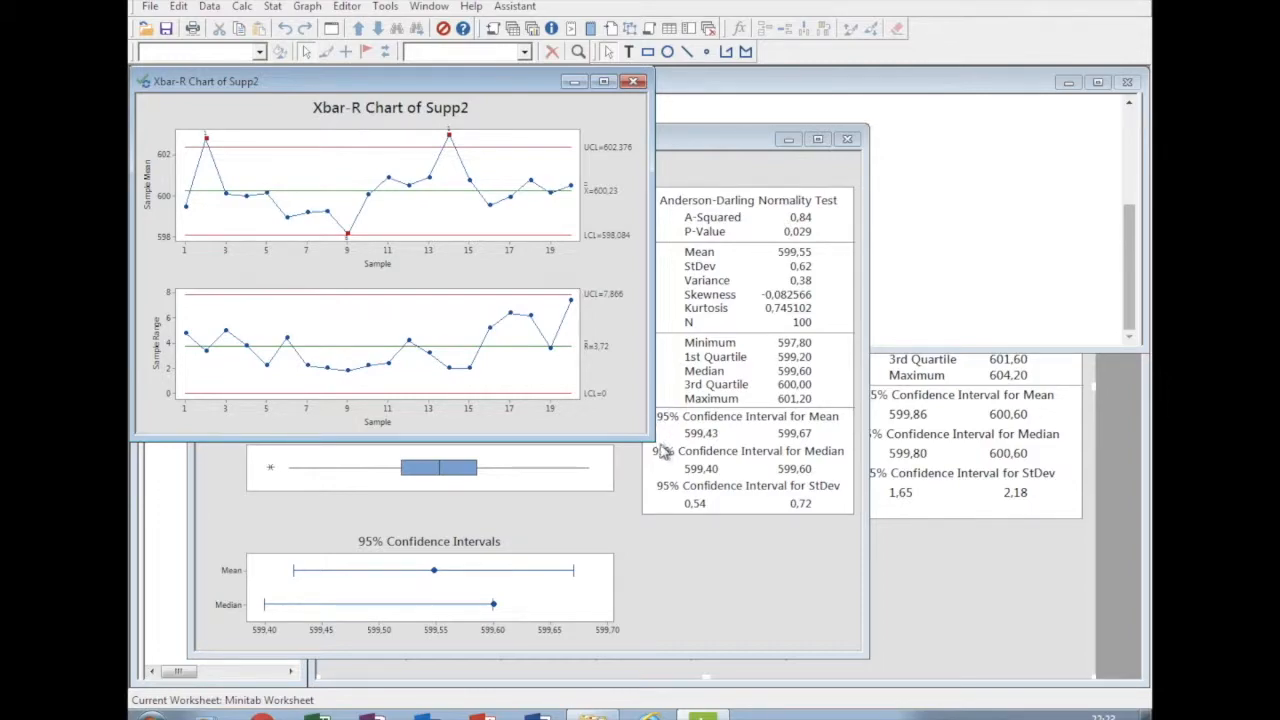
drag(651, 436, 738, 496)
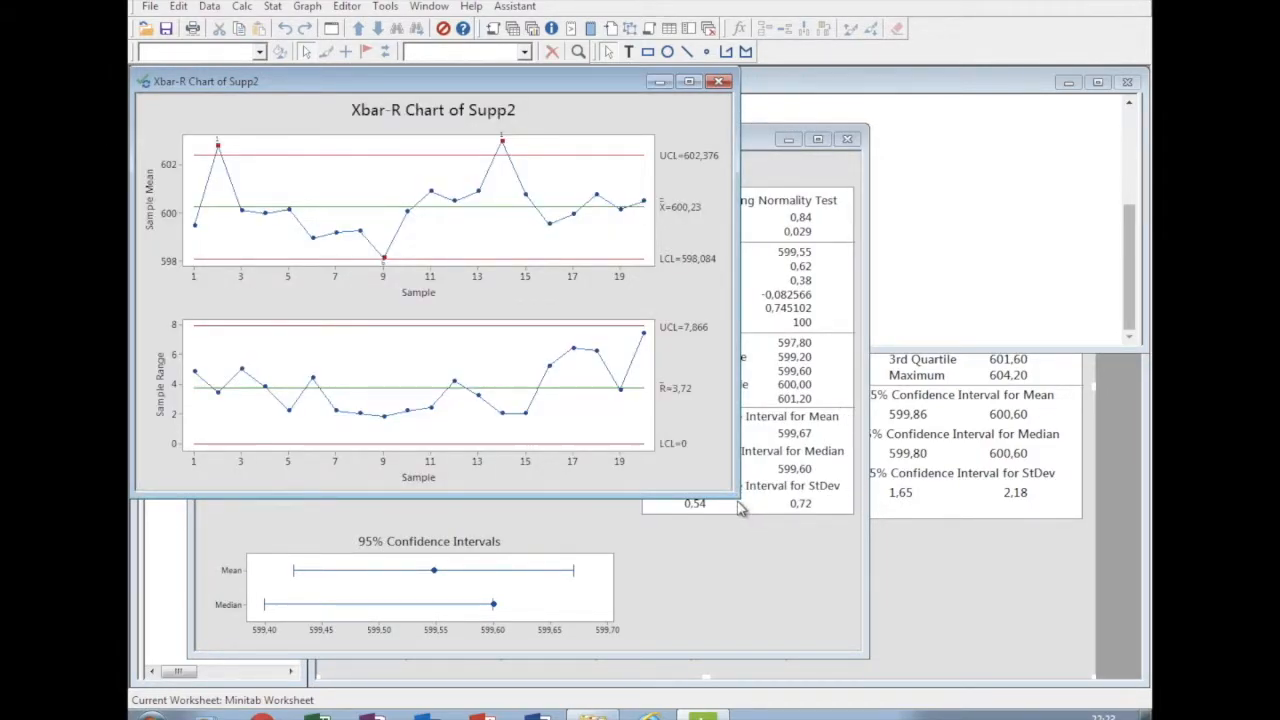
drag(737, 496, 858, 576)
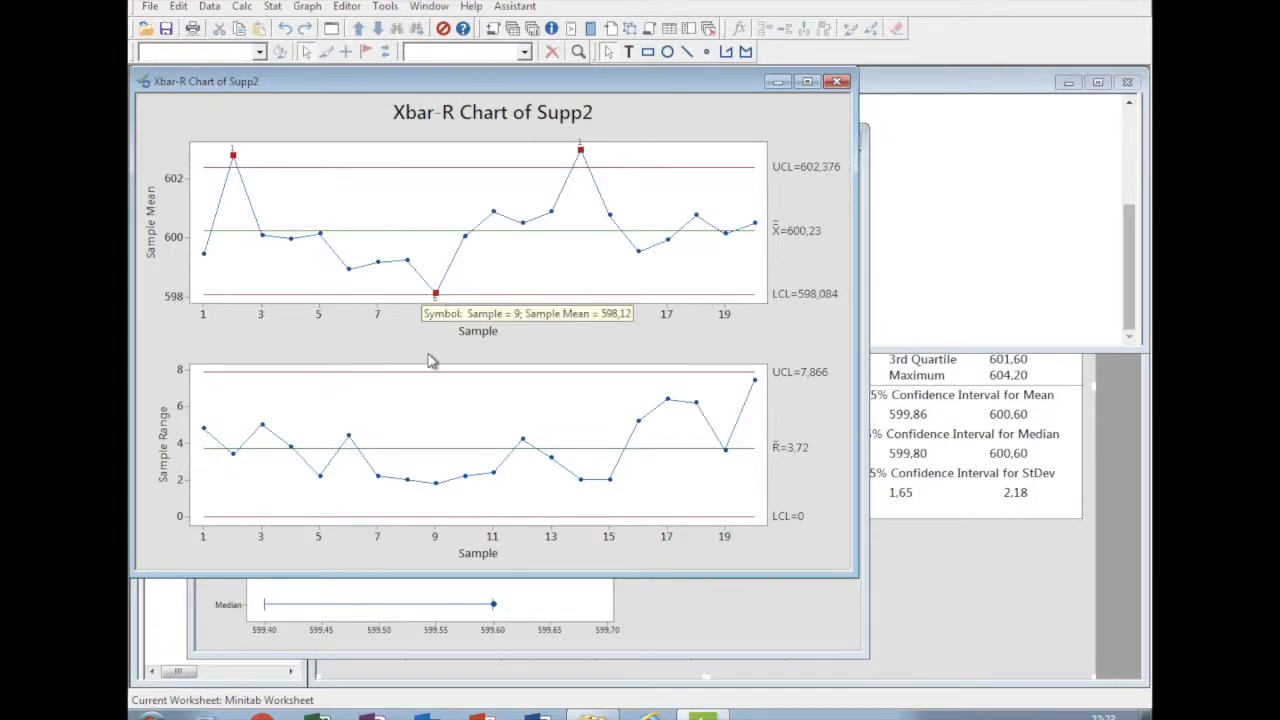
Identify the test failed at sample 9, read the Xbar test results in the maximized Session window, and return to the chart.
mouse_move(438, 308)
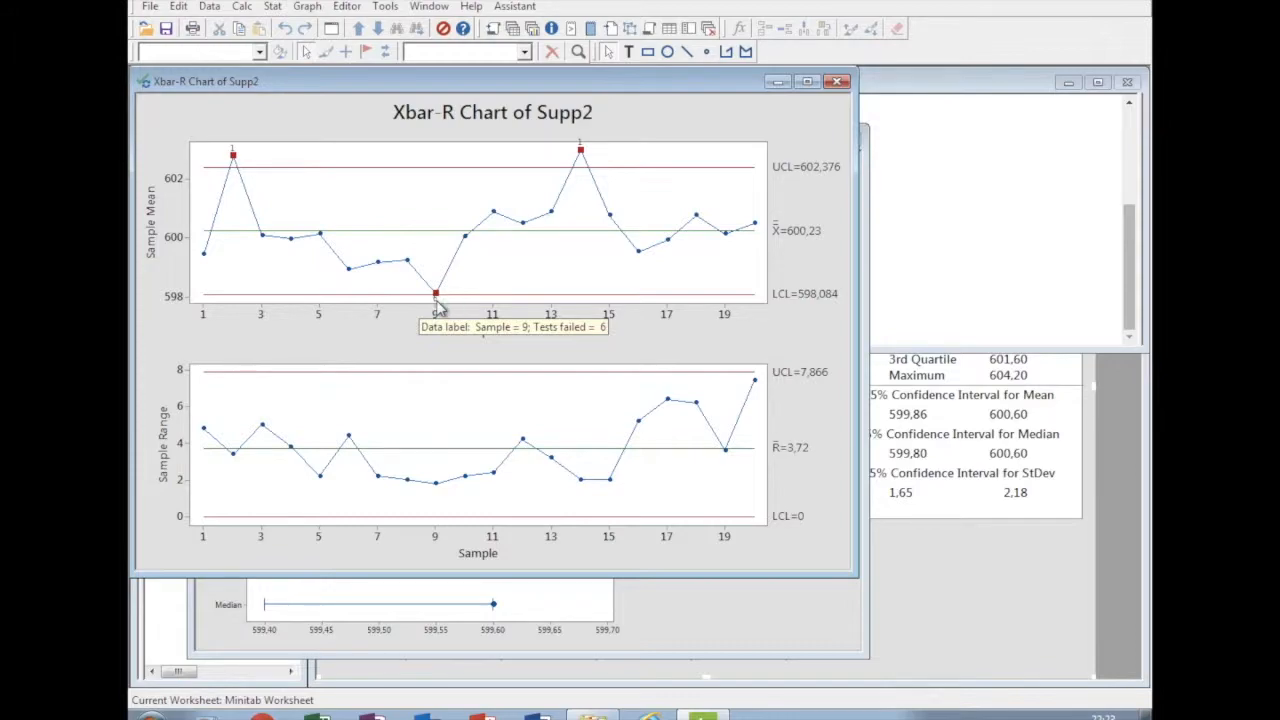
click(1032, 147)
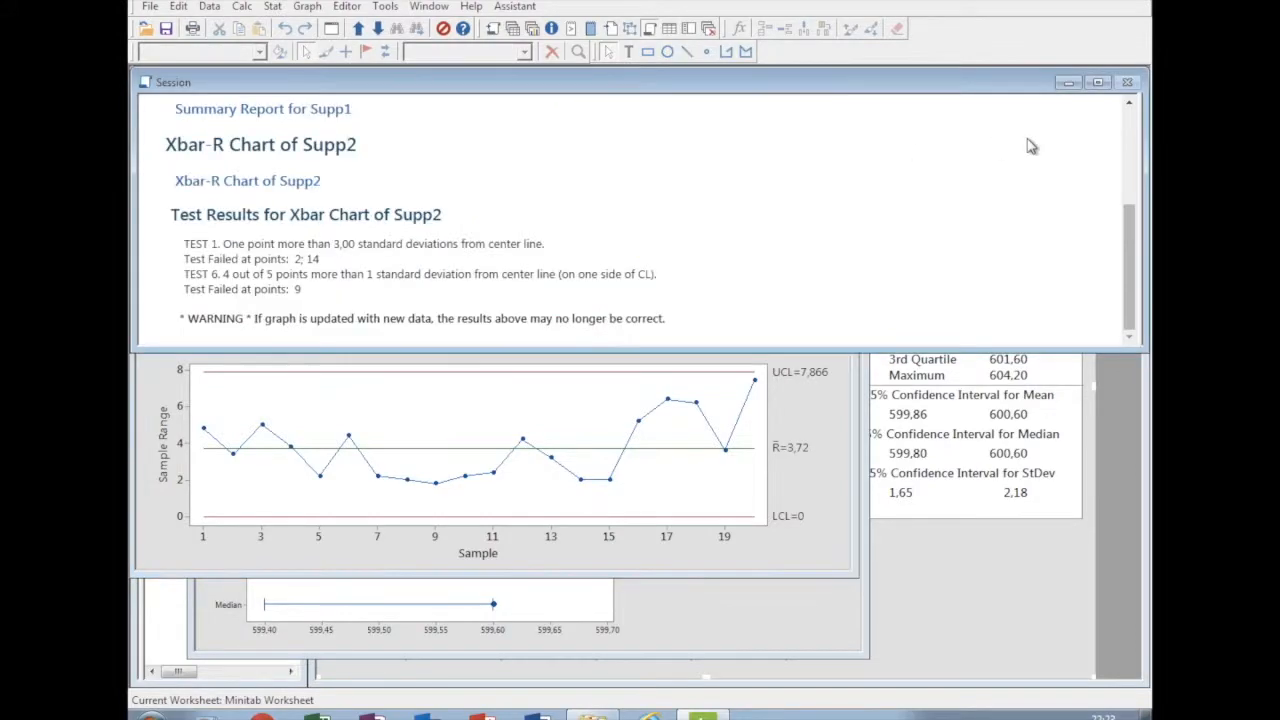
click(1098, 82)
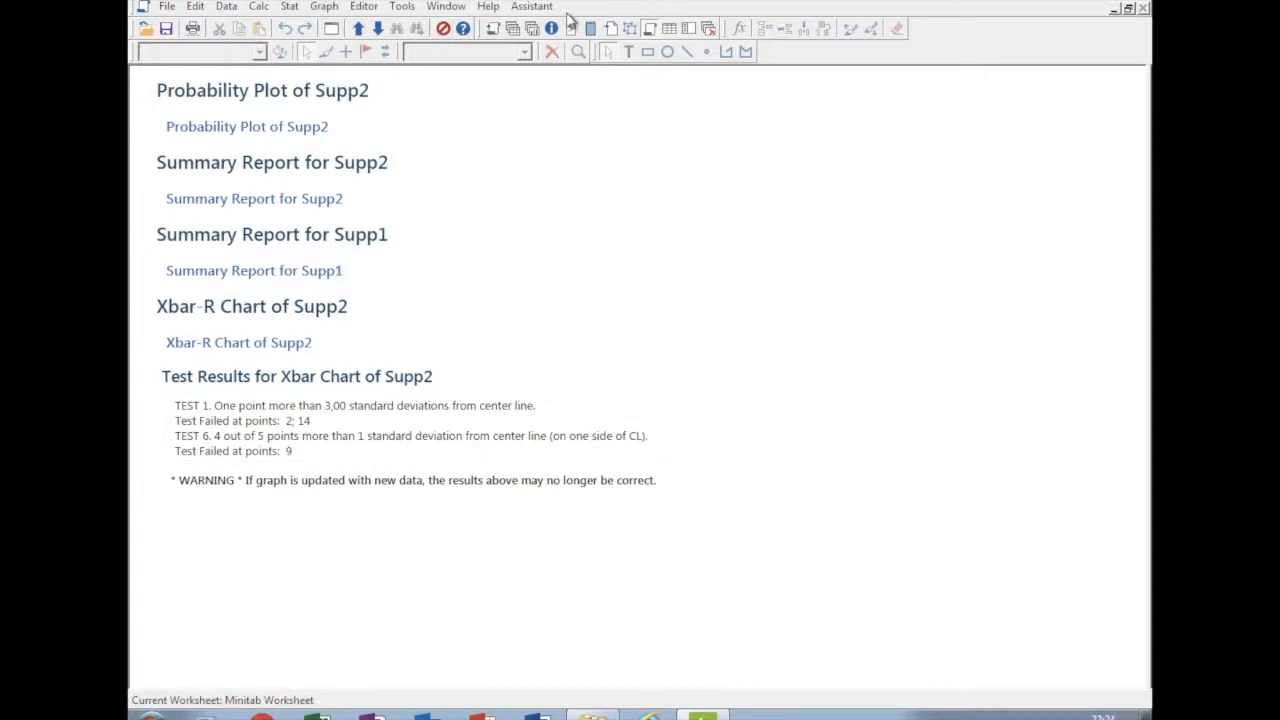
click(531, 28)
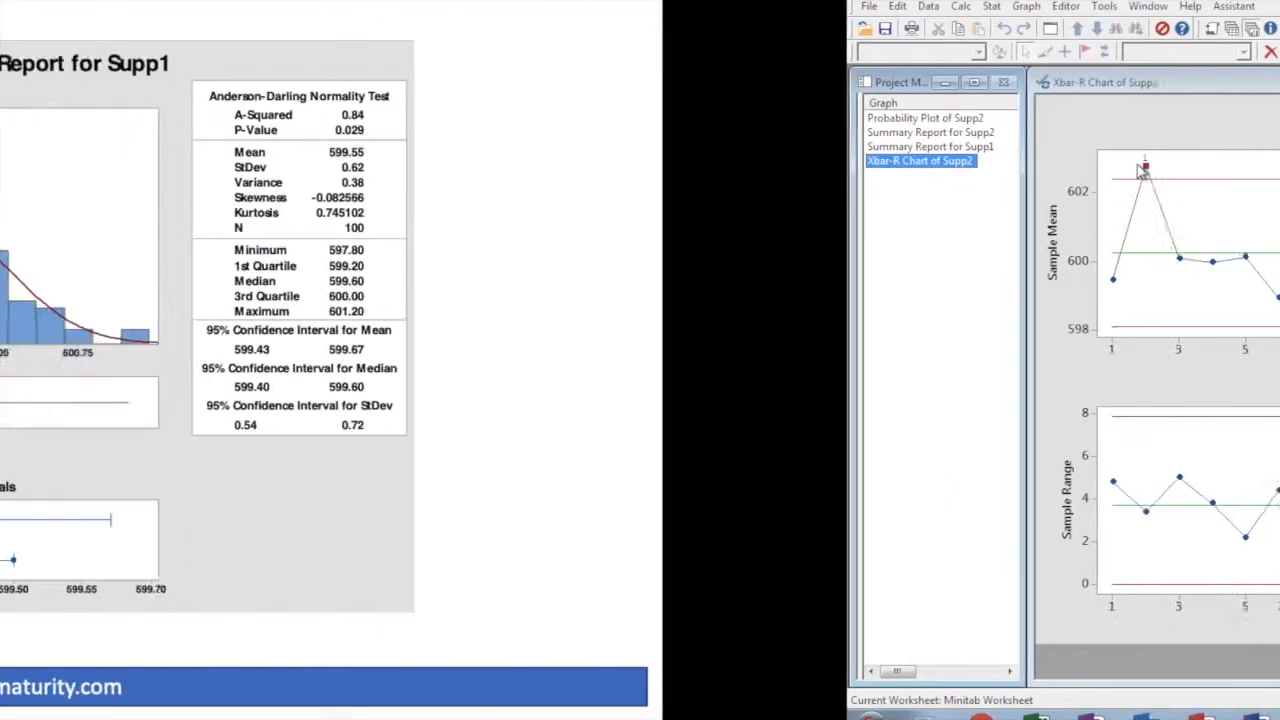
Switch to the slideshow's Xbar-R Chart of Supp2 slide and circle the low sample means between samples 1 and 9 with the pen.
key(Right)
key(Right)
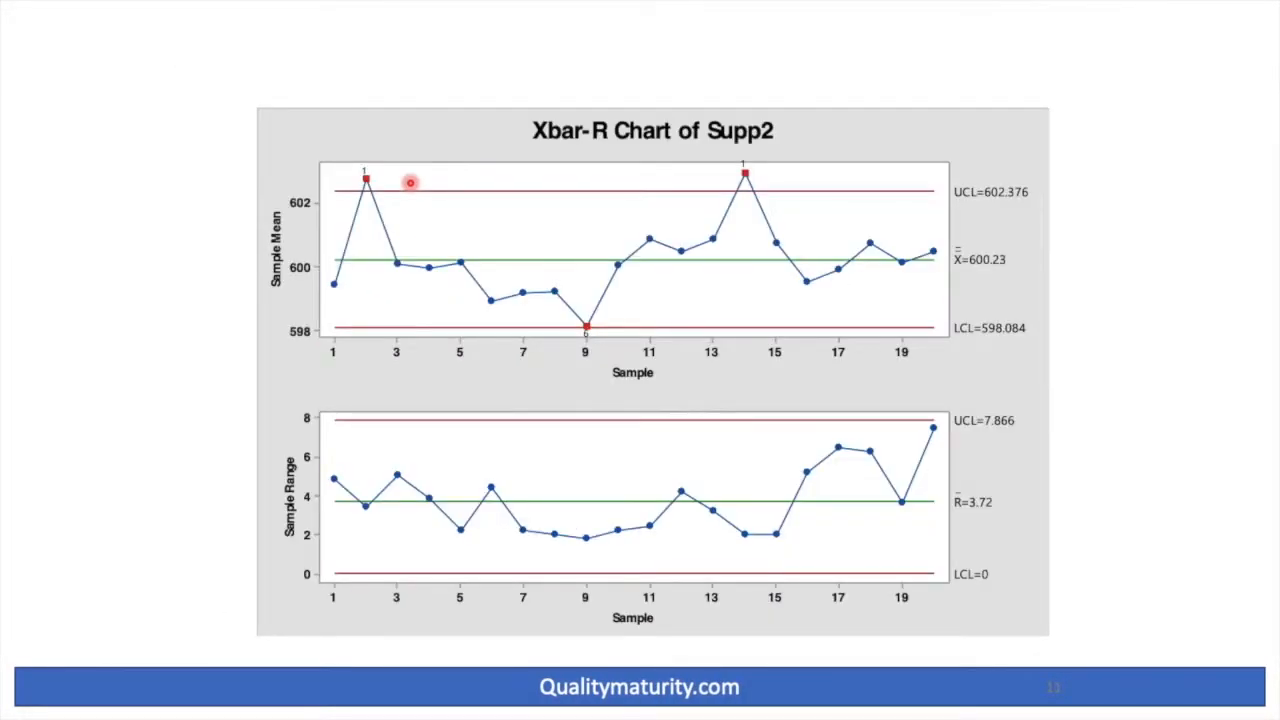
mouse_move(42, 702)
click(45, 705)
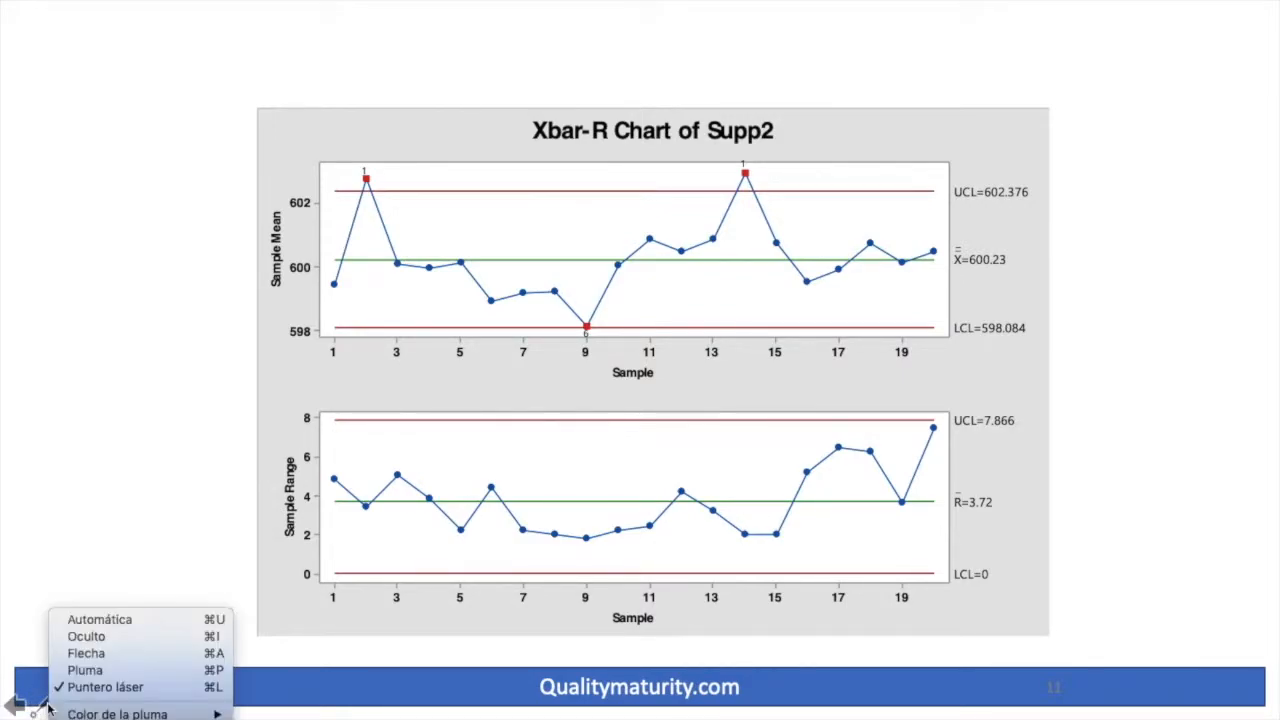
click(78, 672)
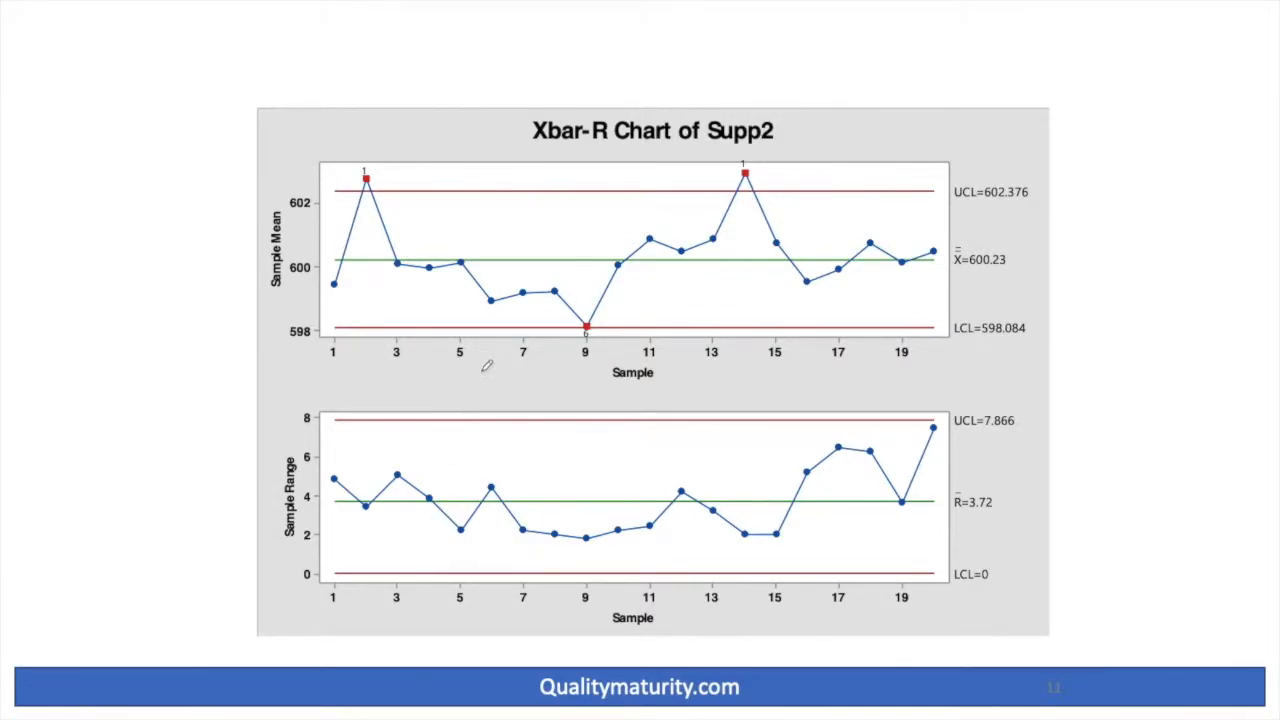
mouse_move(614, 290)
mouse_down()
mouse_move(468, 250)
mouse_move(352, 262)
mouse_move(326, 292)
mouse_move(387, 325)
mouse_move(560, 337)
mouse_move(613, 290)
mouse_up()
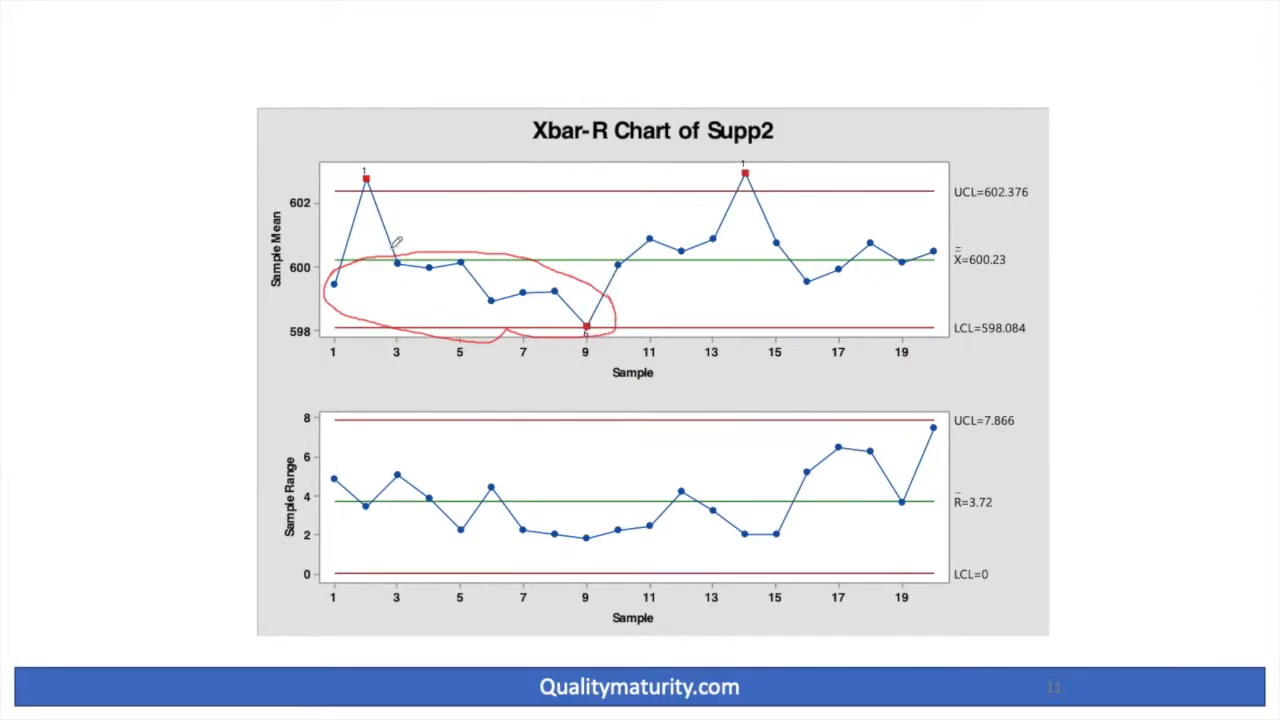